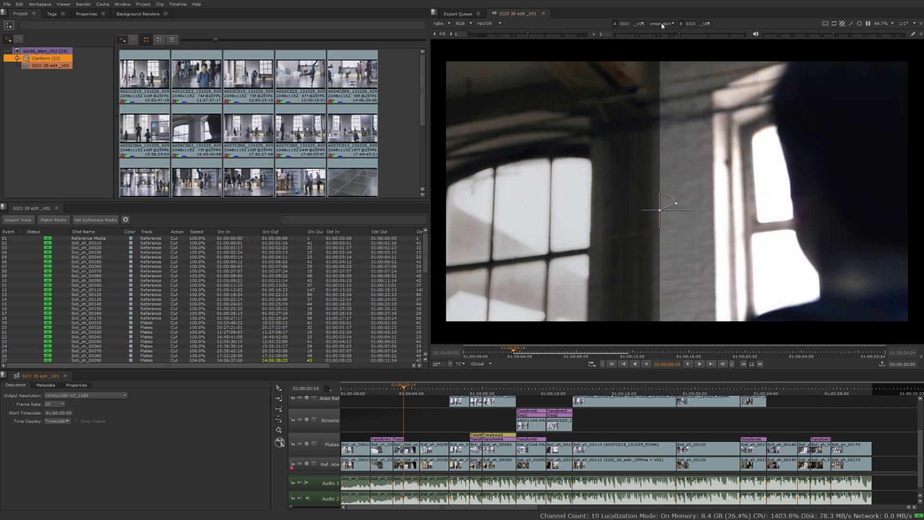
# Turn off the viewer's onion-skin compare so the SIDI 30 edit_V01 frame shows whole
pyautogui.click(662, 24)
pyautogui.click(663, 31)
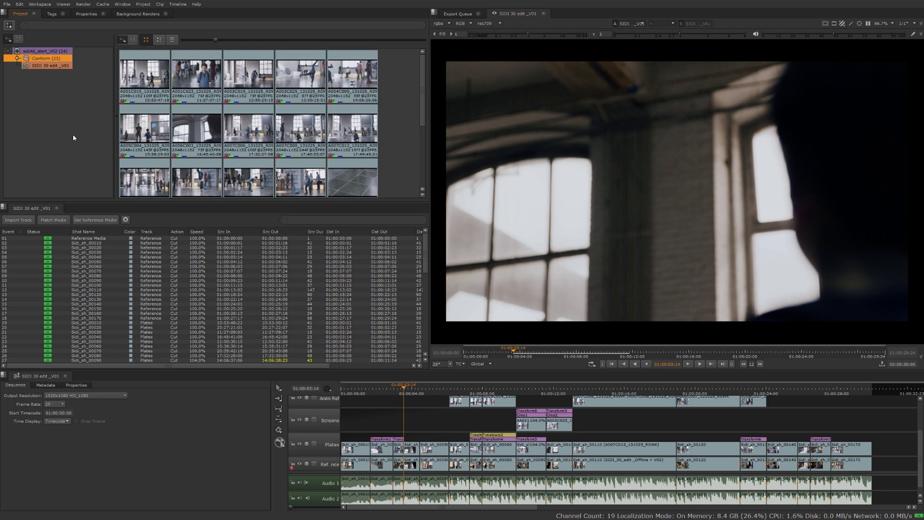
# Maximize the project bin and bring up the search field's filter options
pyautogui.press('space')
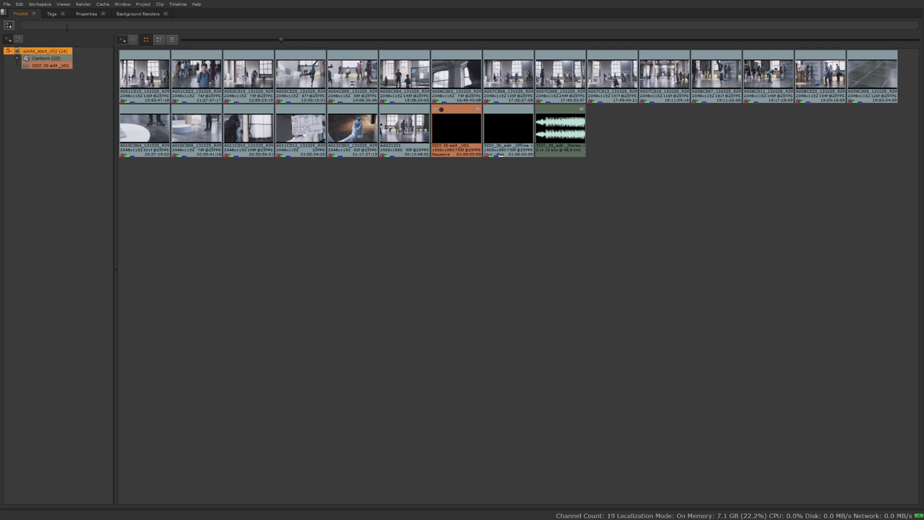
pyautogui.click(38, 26)
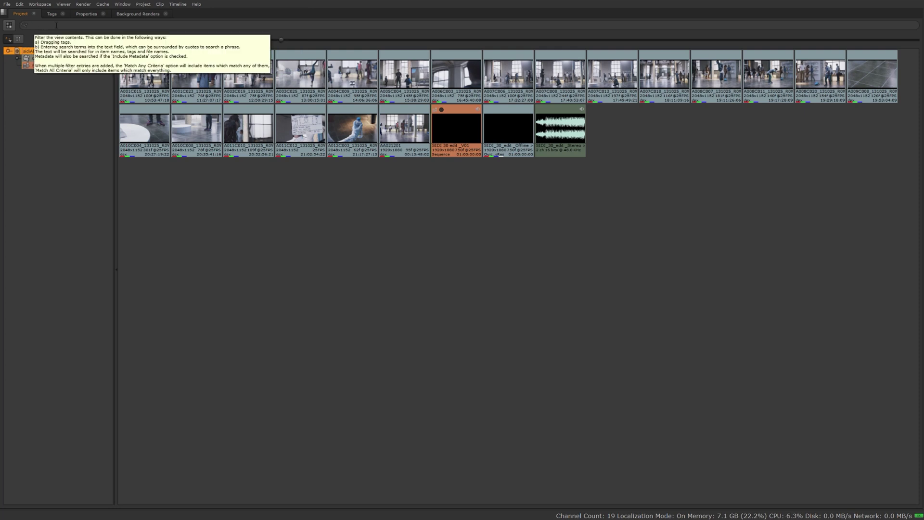
pyautogui.click(26, 28)
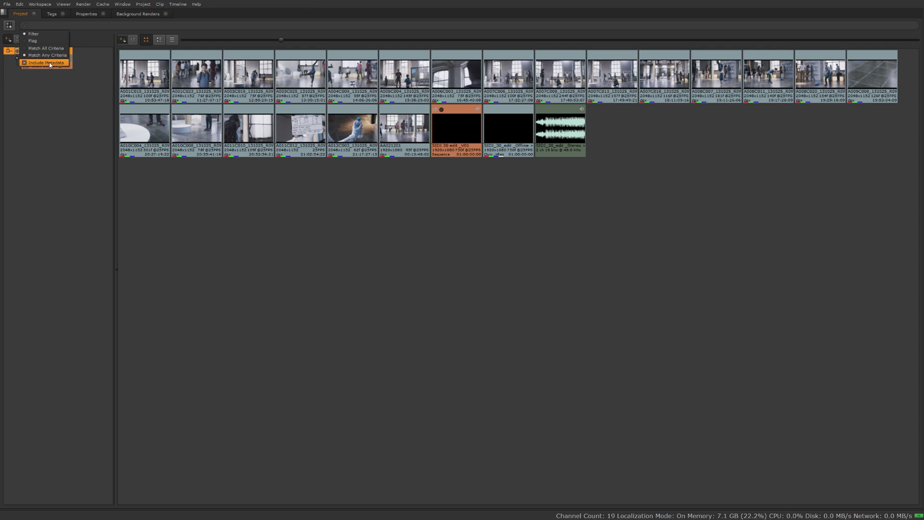
# Try 'mov' and a 'dpx' search token, then filter the bin with 'mov only'
pyautogui.click(85, 41)
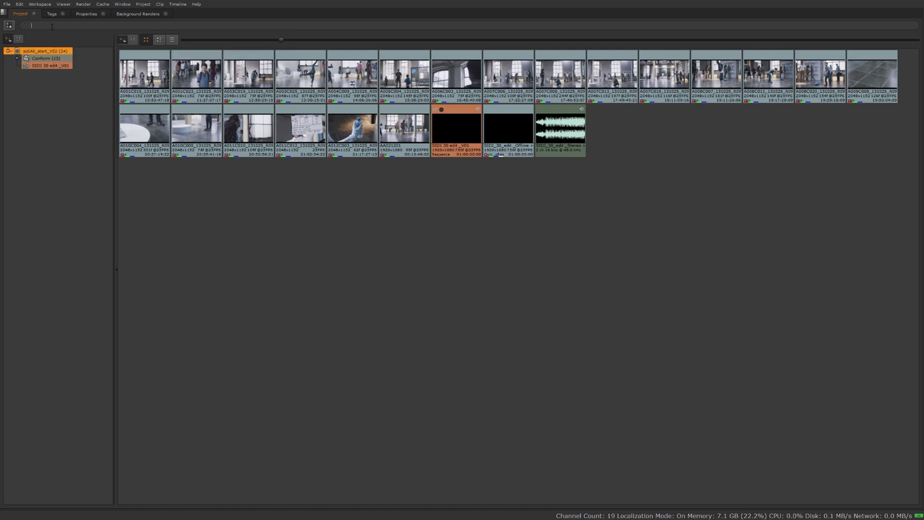
pyautogui.write('ov')
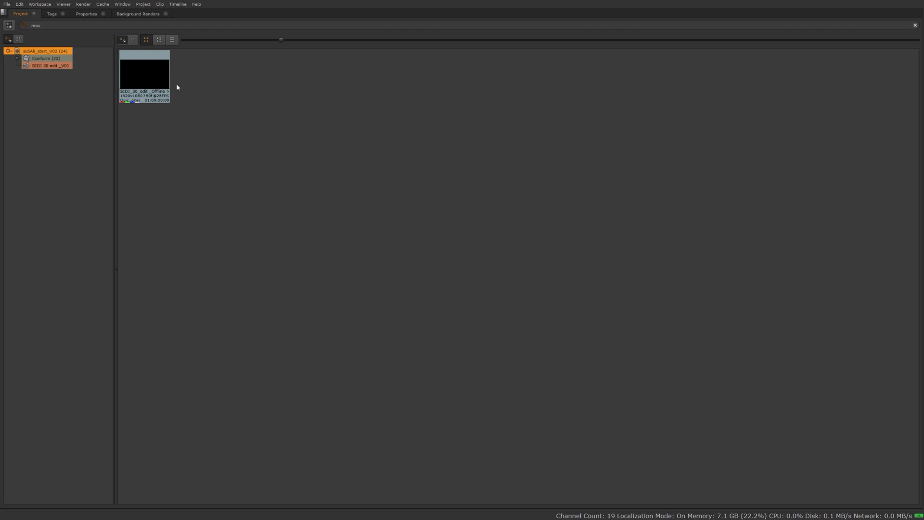
pyautogui.doubleClick(50, 26)
pyautogui.write('dpx')
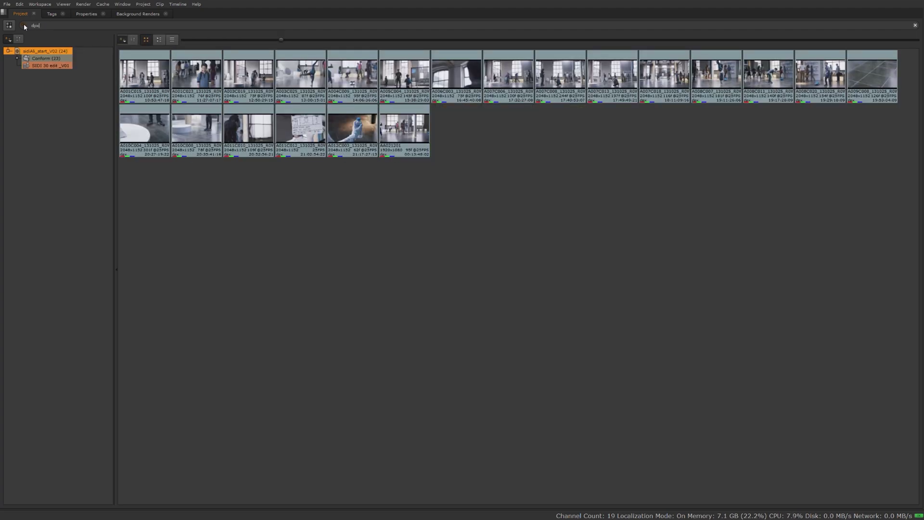
pyautogui.press('Return')
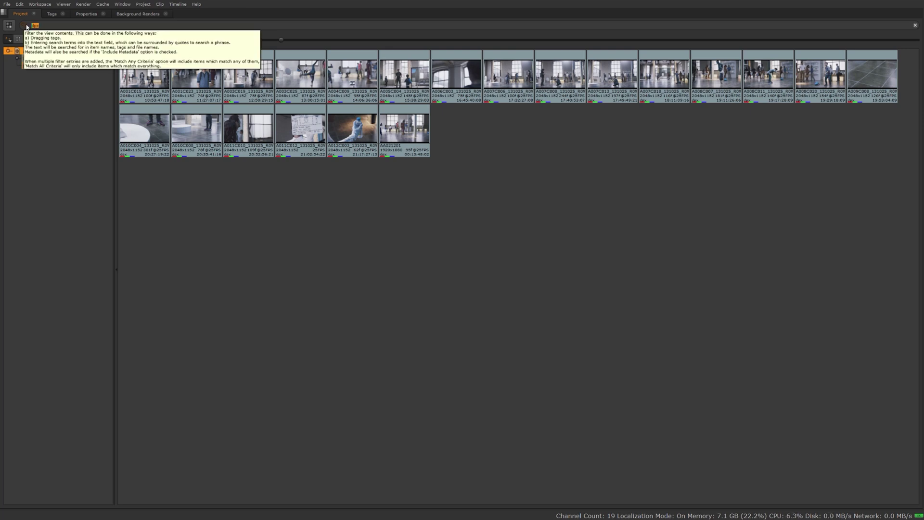
pyautogui.press('BackSpace')
pyautogui.write('mov only')
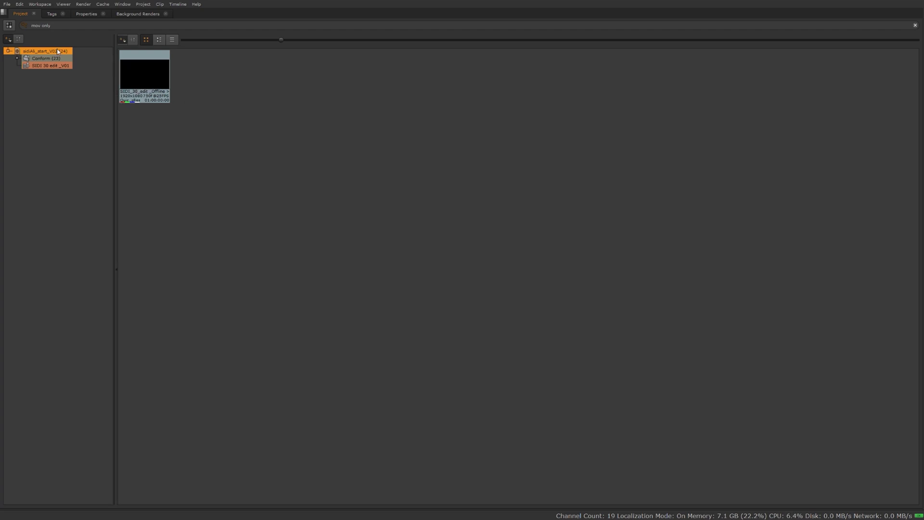
pyautogui.click(23, 25)
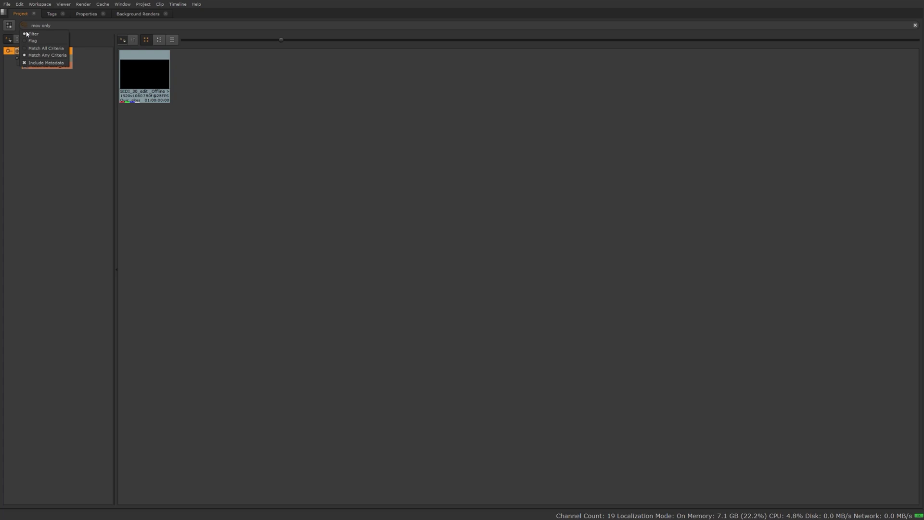
pyautogui.click(44, 48)
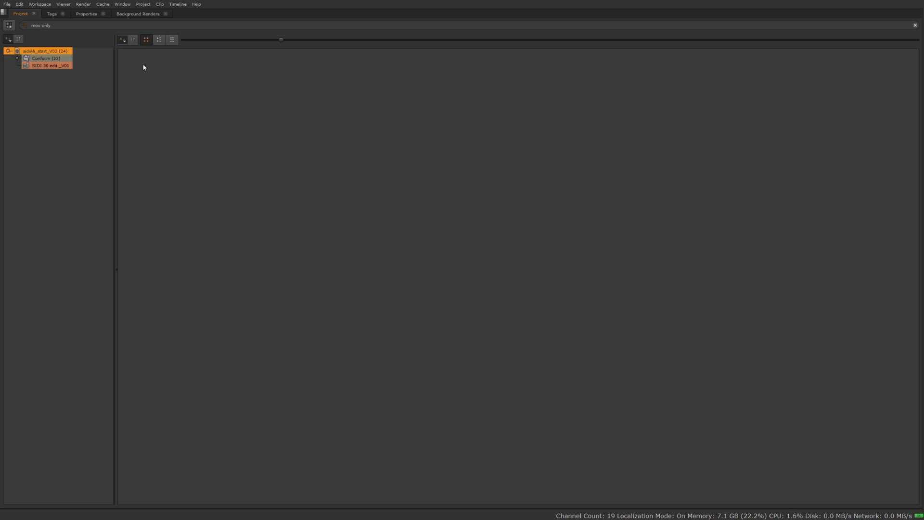
pyautogui.click(24, 25)
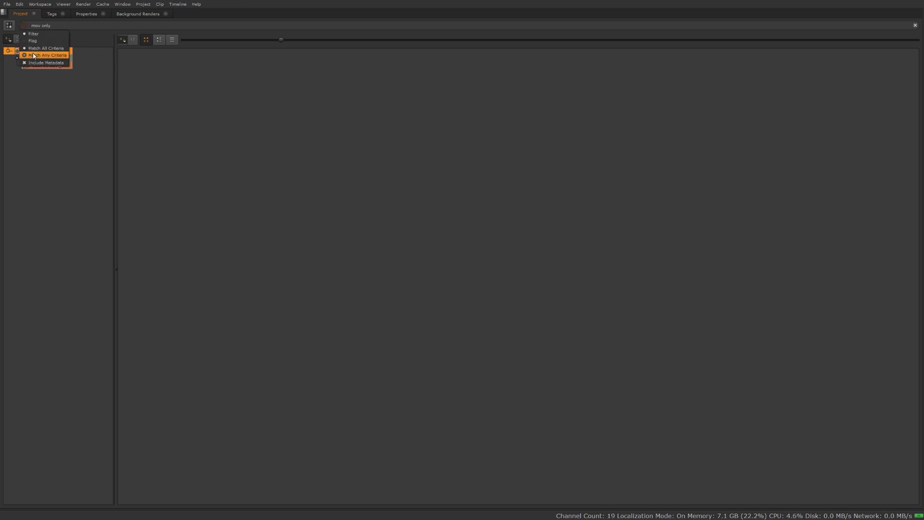
pyautogui.click(35, 56)
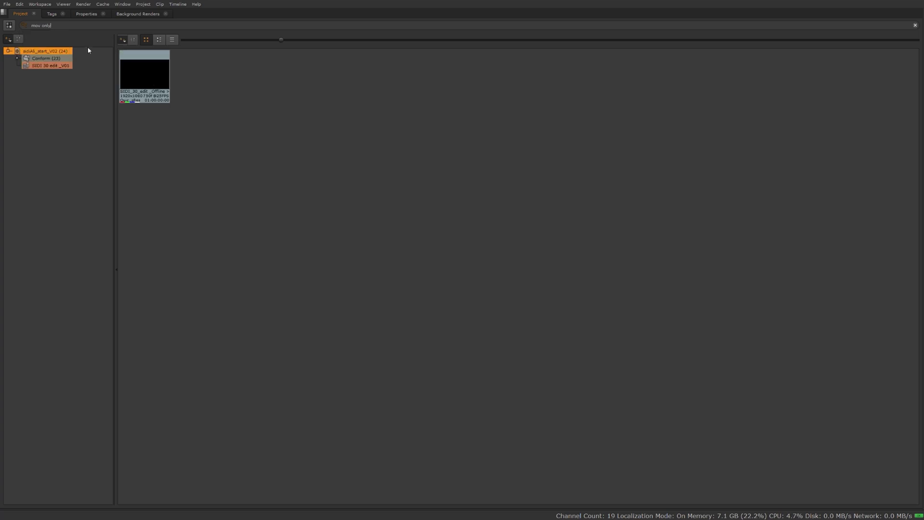
pyautogui.click(26, 26)
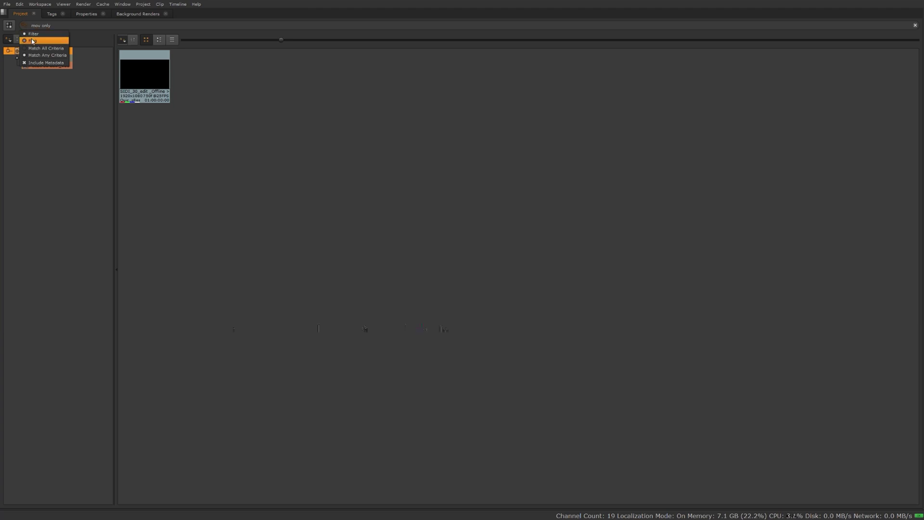
# Flag non-matching clips, select the offline SIDI 30 edit clip, then restore hiding and clear the search
pyautogui.click(32, 40)
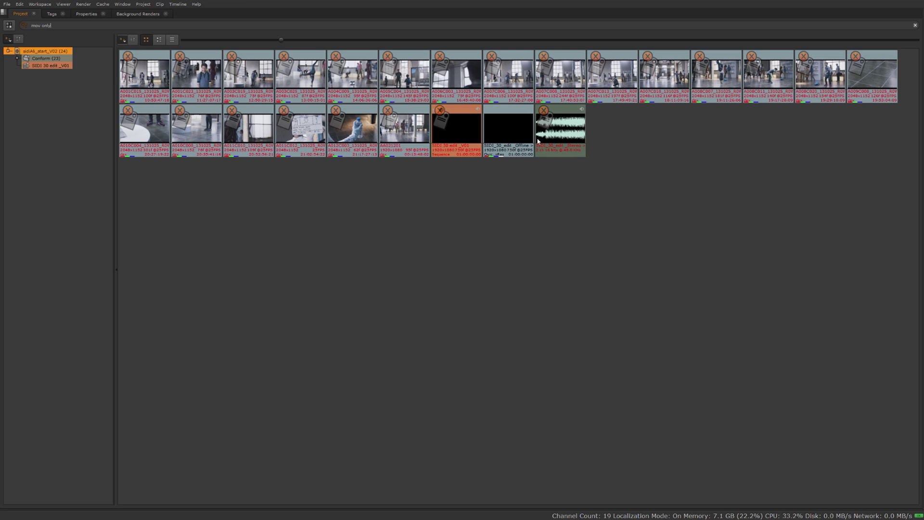
pyautogui.click(494, 114)
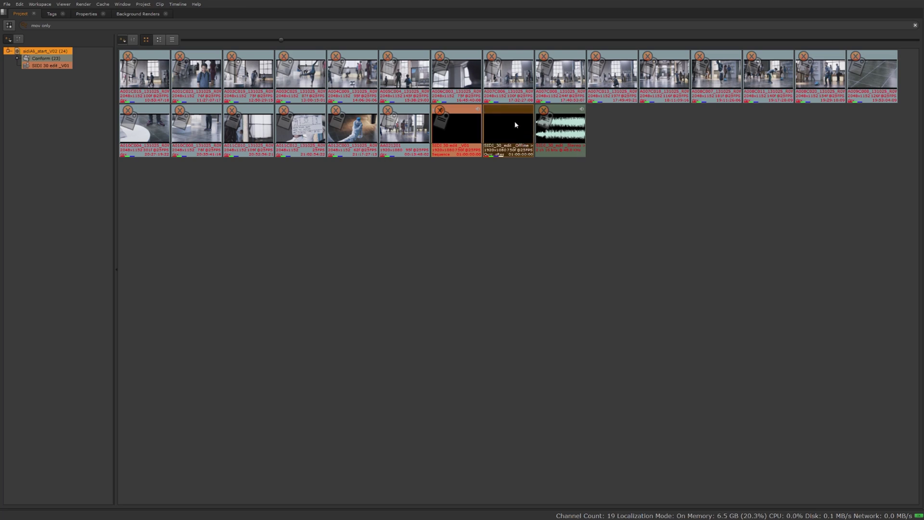
pyautogui.click(23, 25)
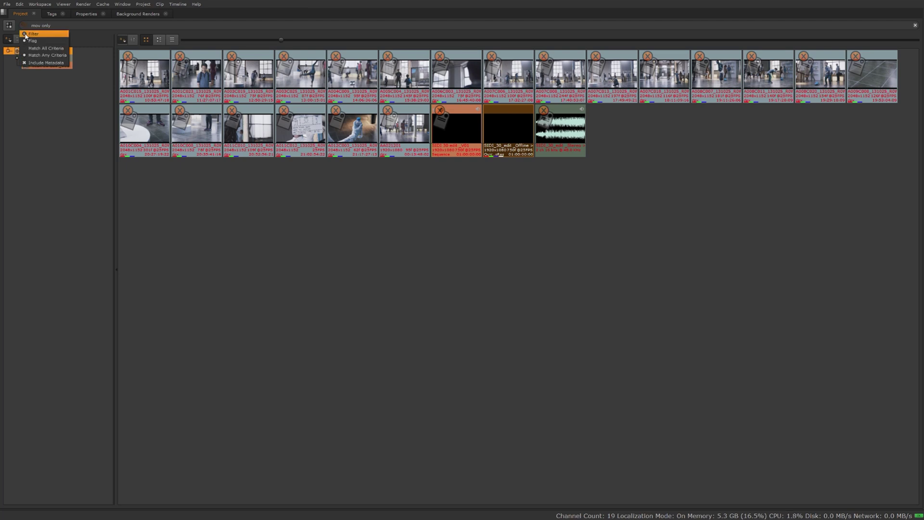
pyautogui.click(26, 35)
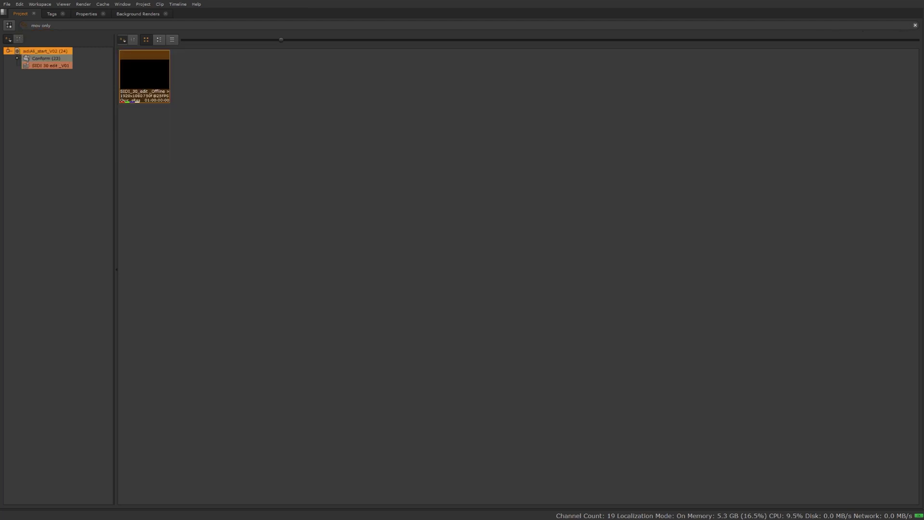
pyautogui.click(915, 26)
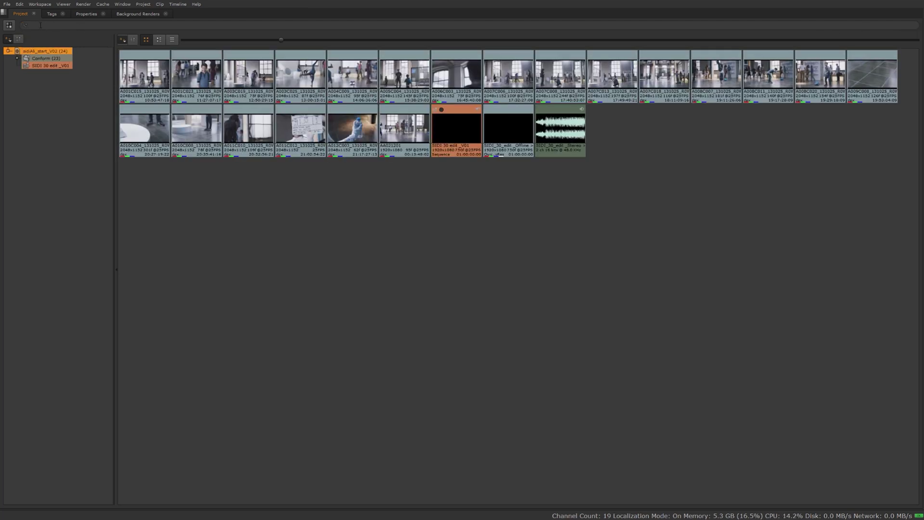
pyautogui.press('Return')
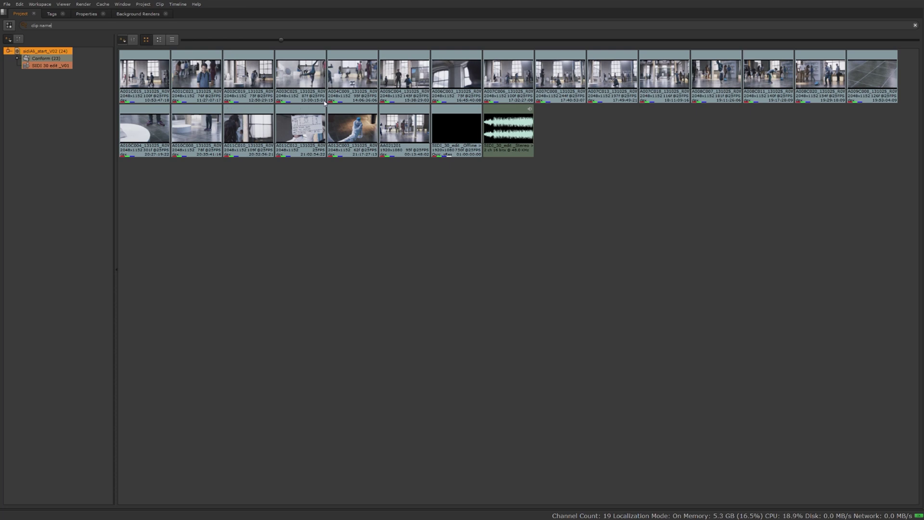
pyautogui.click(25, 23)
pyautogui.click(28, 64)
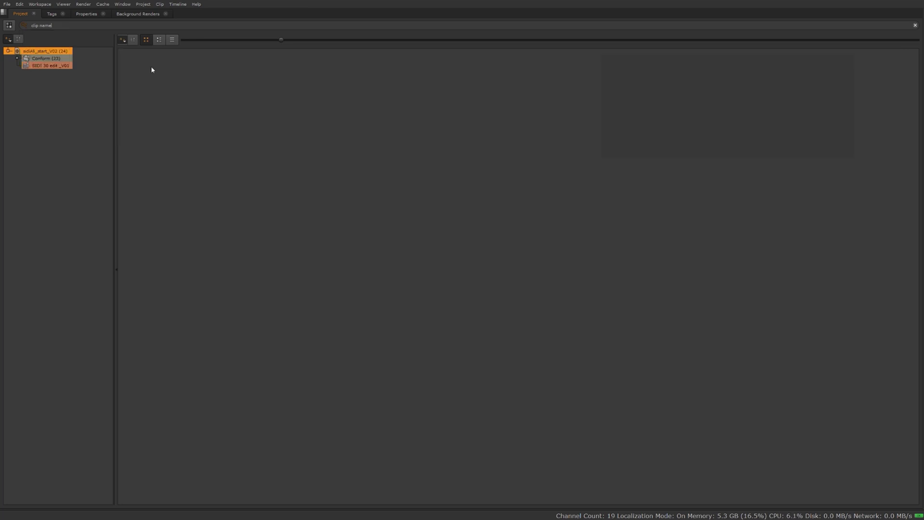
pyautogui.click(25, 25)
pyautogui.click(29, 62)
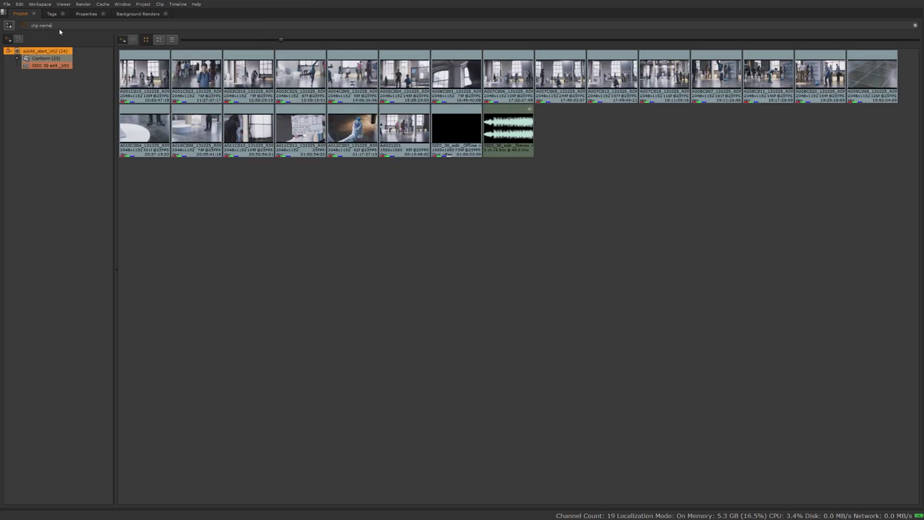
pyautogui.click(915, 25)
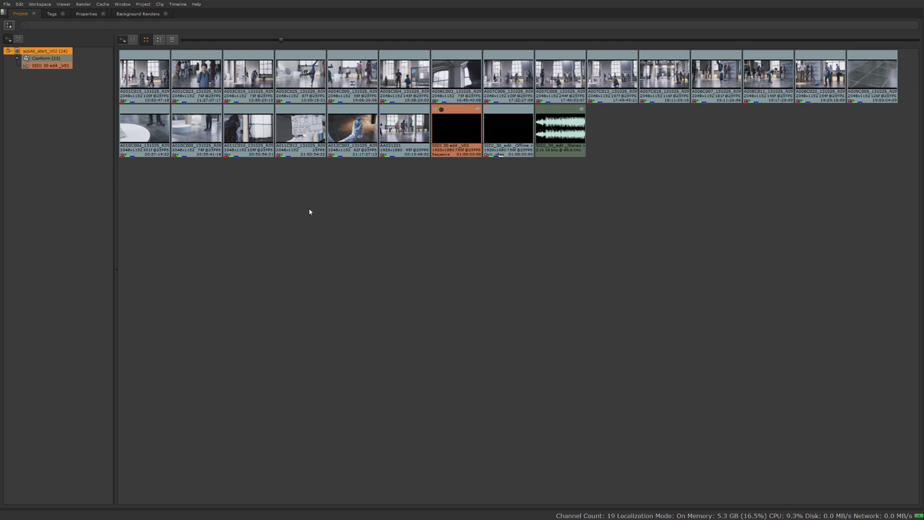
pyautogui.click(48, 63)
pyautogui.click(48, 52)
pyautogui.click(48, 58)
pyautogui.click(49, 64)
pyautogui.click(50, 58)
pyautogui.press('Up')
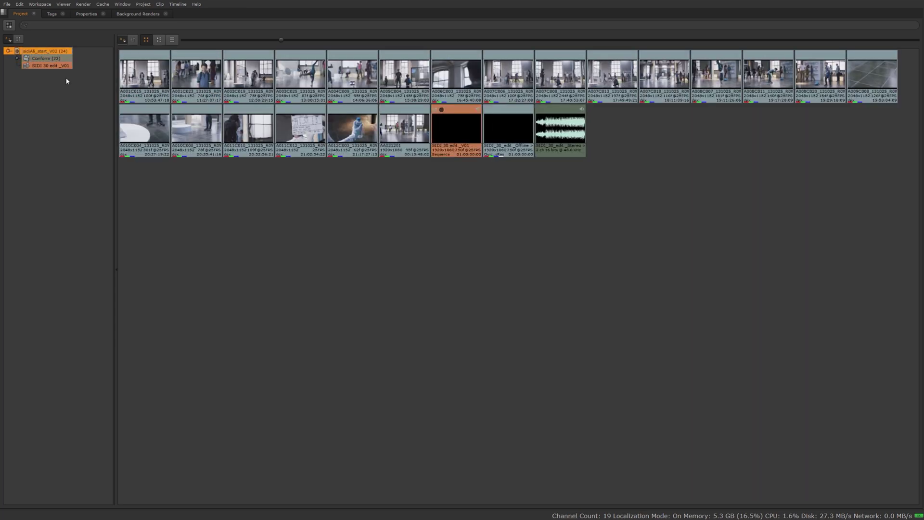
# Open Edit > Preferences on the Panels > Project Items page, leaving the bin colour unchanged
pyautogui.click(20, 3)
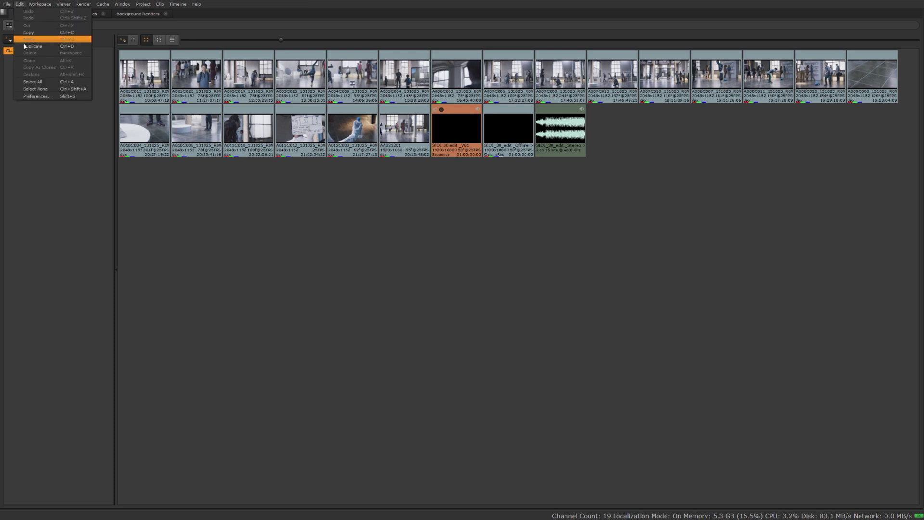
pyautogui.click(36, 97)
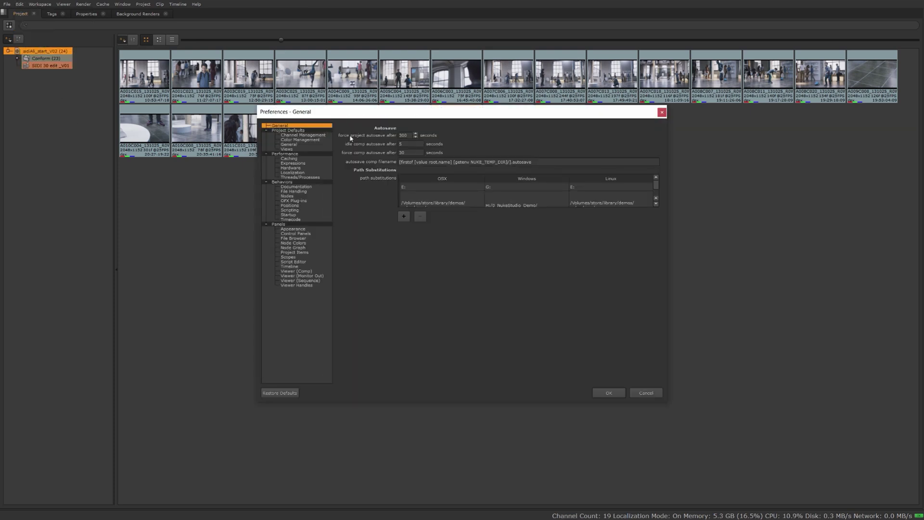
pyautogui.click(309, 252)
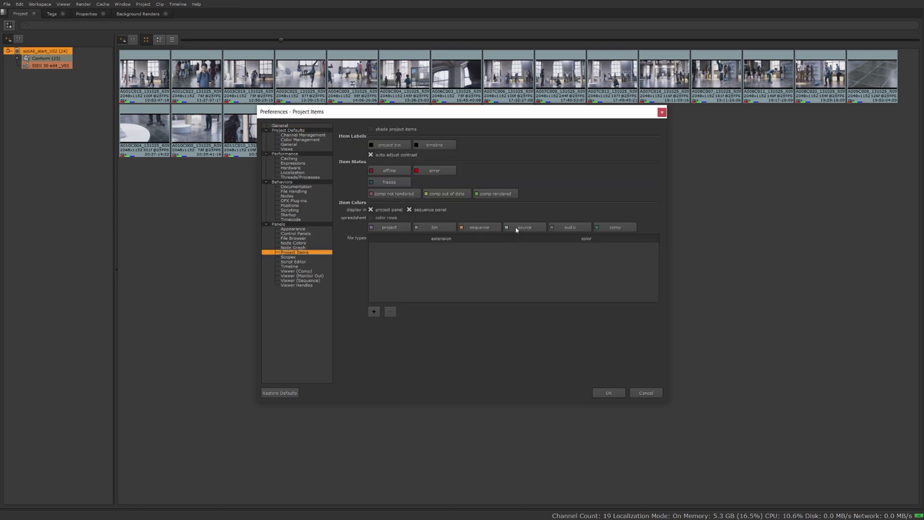
pyautogui.click(380, 228)
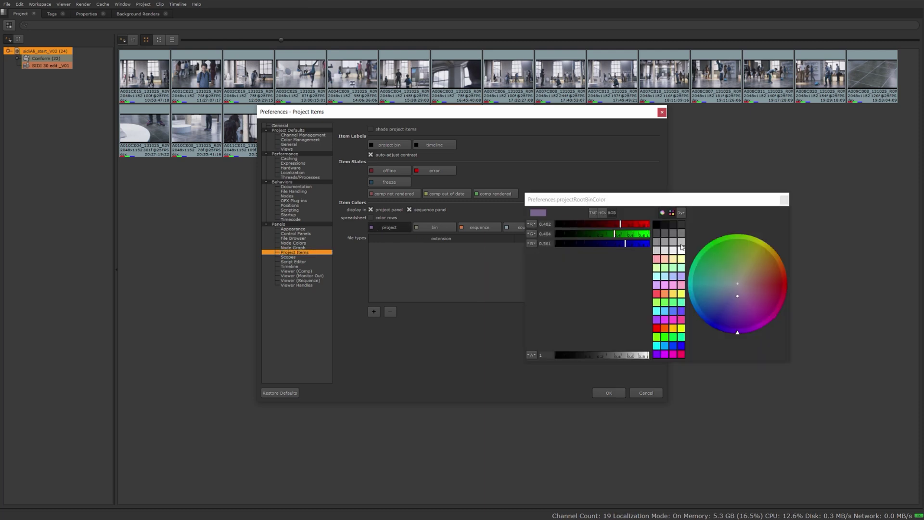
pyautogui.click(784, 199)
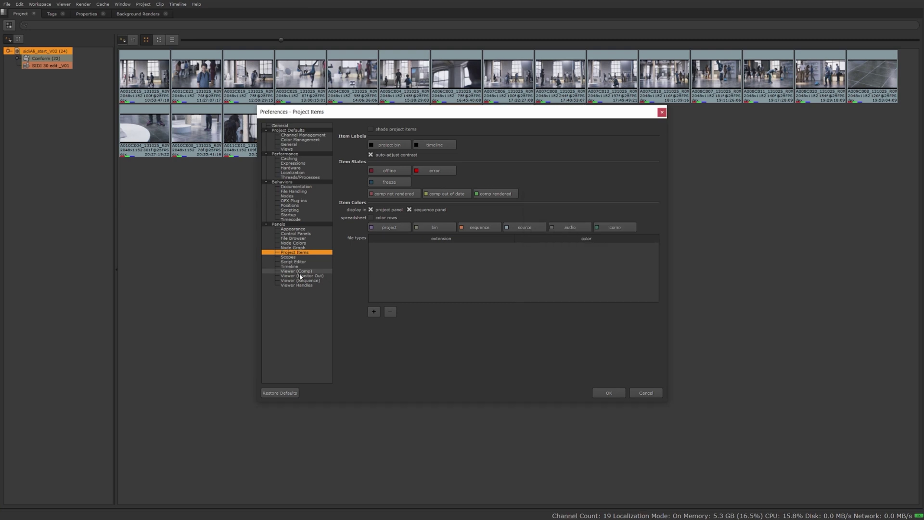
# Add a file-type colour rule giving dpx clips a pink colour
pyautogui.click(376, 313)
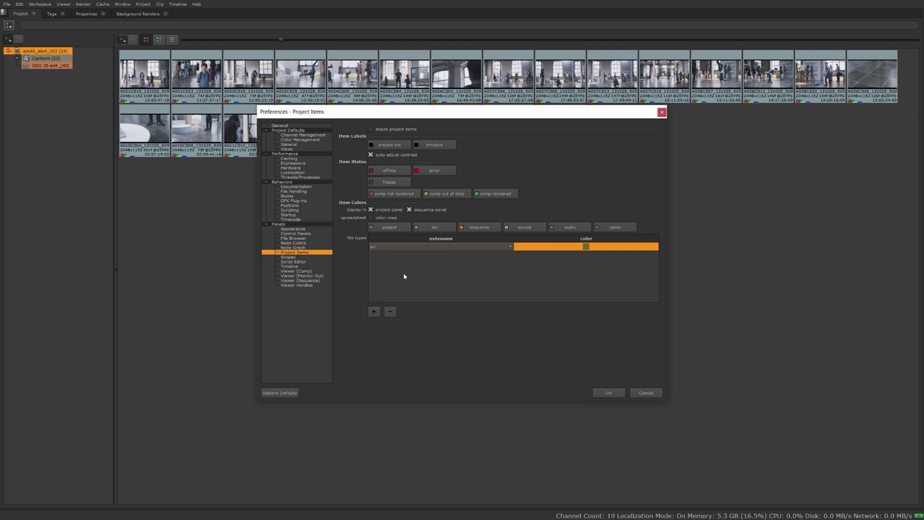
pyautogui.click(409, 247)
pyautogui.doubleClick(586, 247)
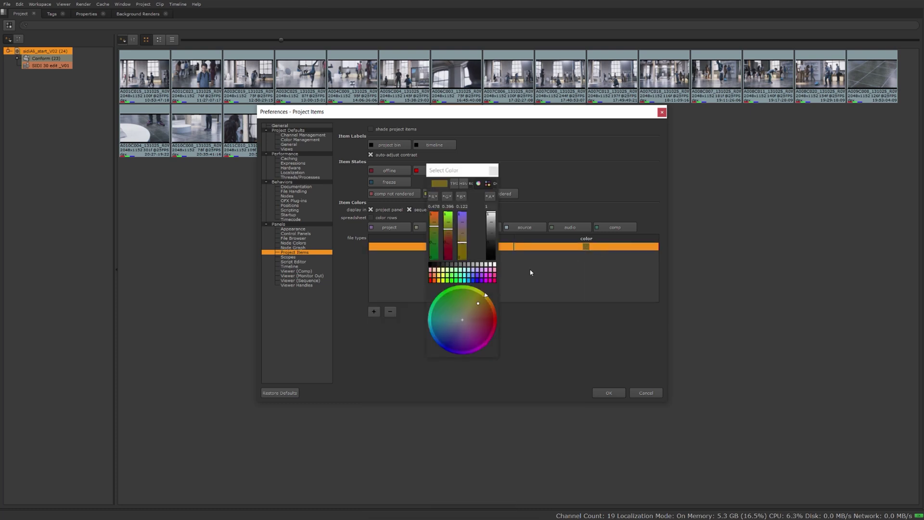
pyautogui.click(491, 280)
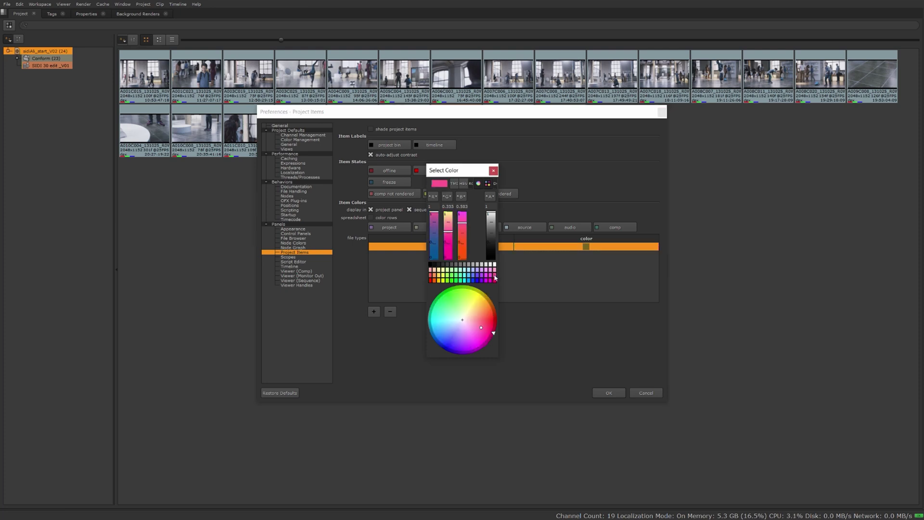
pyautogui.click(493, 171)
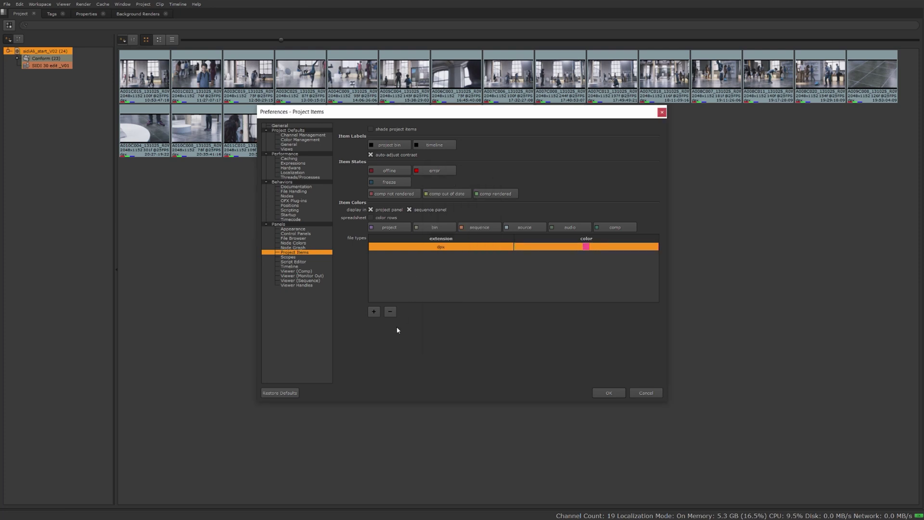
# Add a mov file-type rule coloured light blue and apply the preferences
pyautogui.click(375, 313)
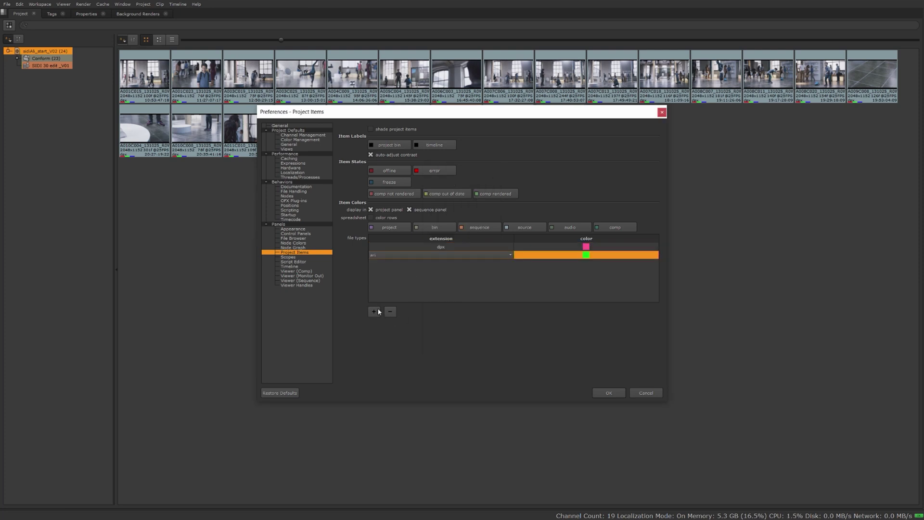
pyautogui.doubleClick(434, 255)
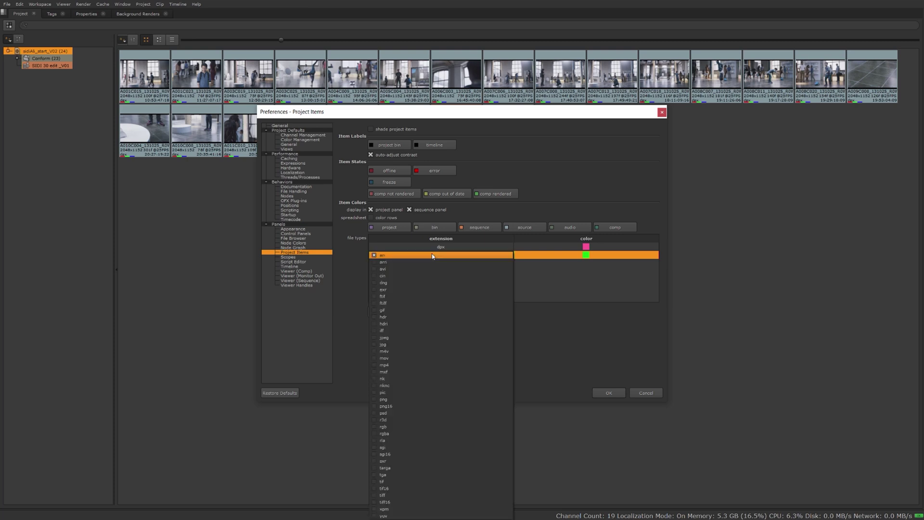
pyautogui.click(418, 358)
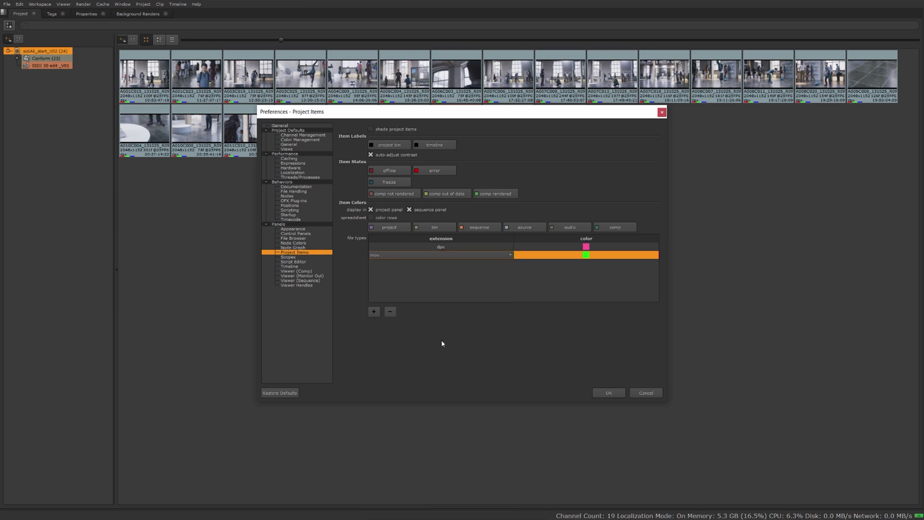
pyautogui.doubleClick(589, 258)
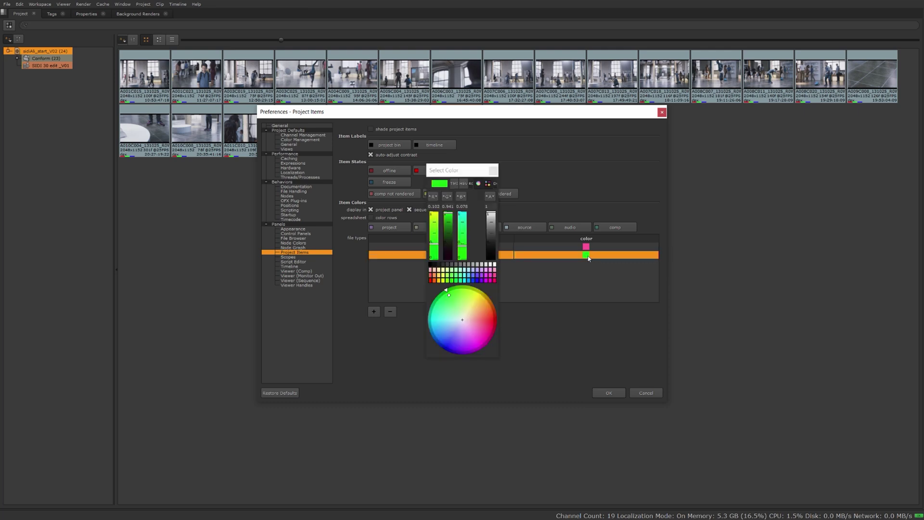
pyautogui.click(467, 280)
pyautogui.click(615, 395)
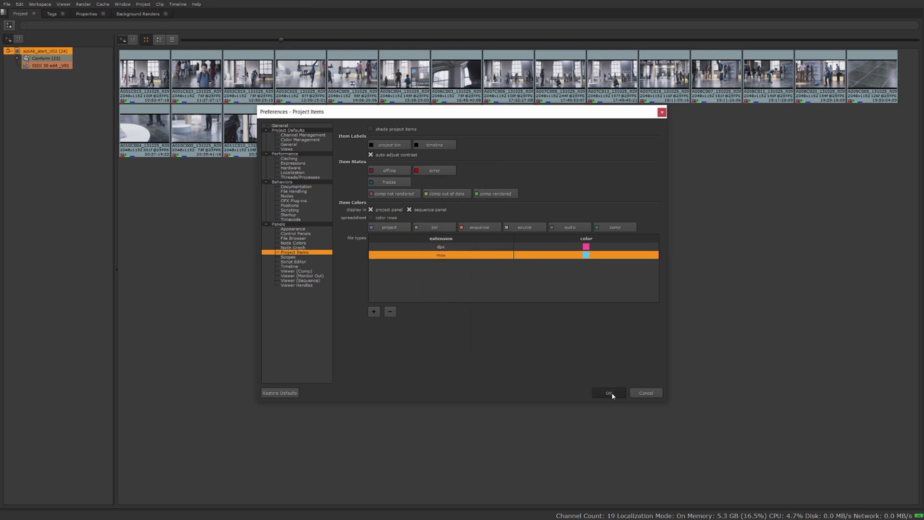
pyautogui.press('Return')
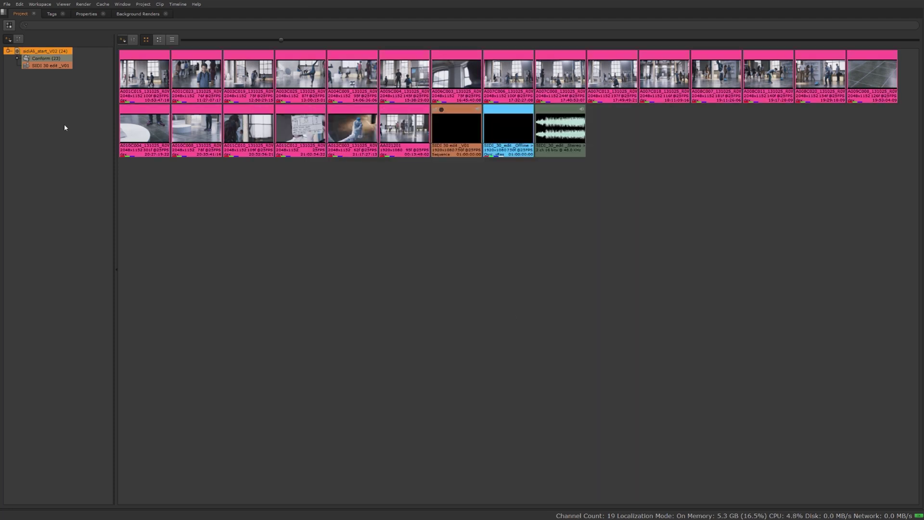
# Colour clip AA021201 light green
pyautogui.click(399, 138)
pyautogui.rightClick(400, 138)
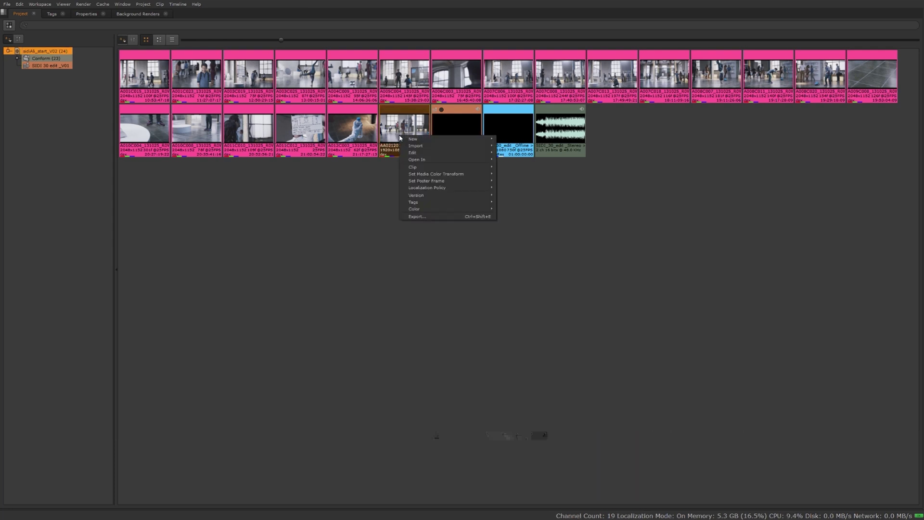
pyautogui.moveTo(438, 210)
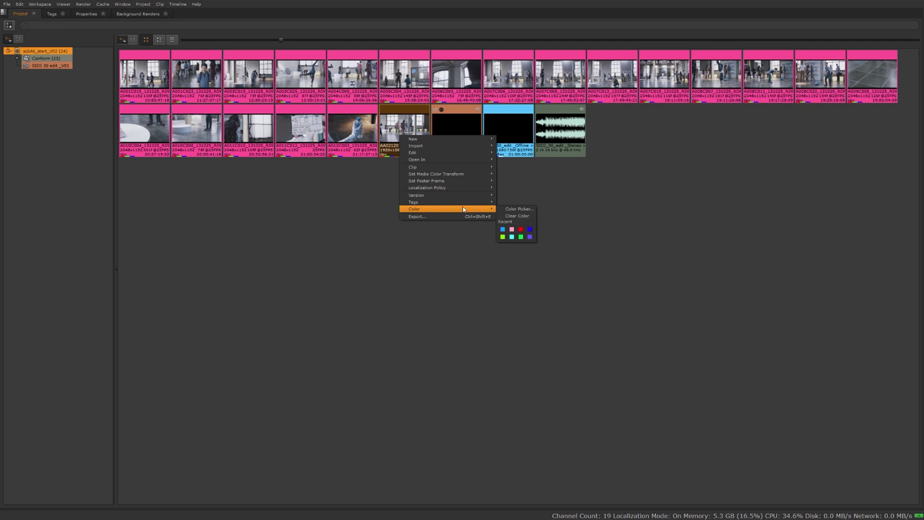
pyautogui.click(519, 209)
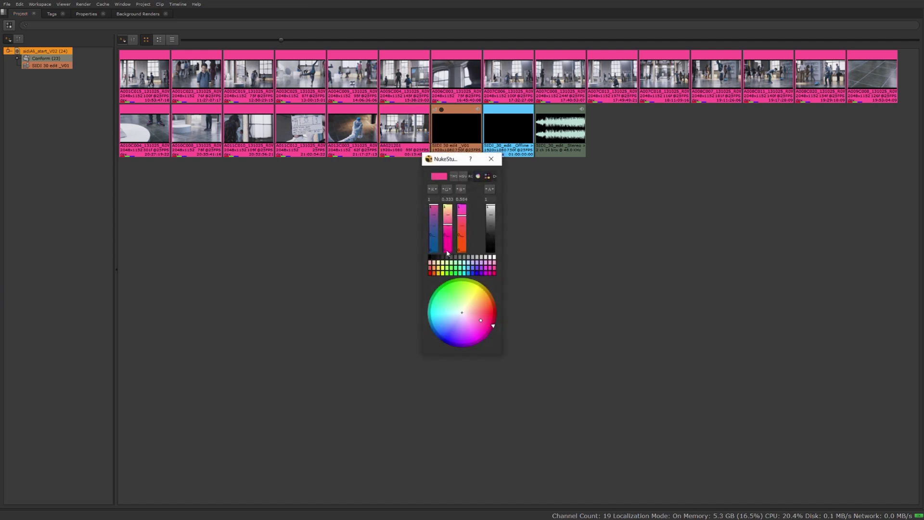
pyautogui.click(450, 269)
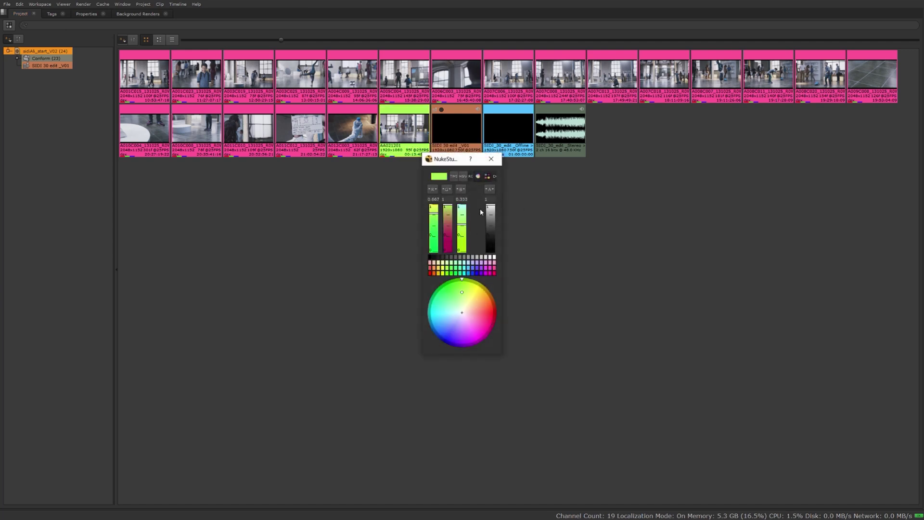
pyautogui.click(496, 160)
# Colour clip A012C003 cyan
pyautogui.click(375, 142)
pyautogui.rightClick(367, 139)
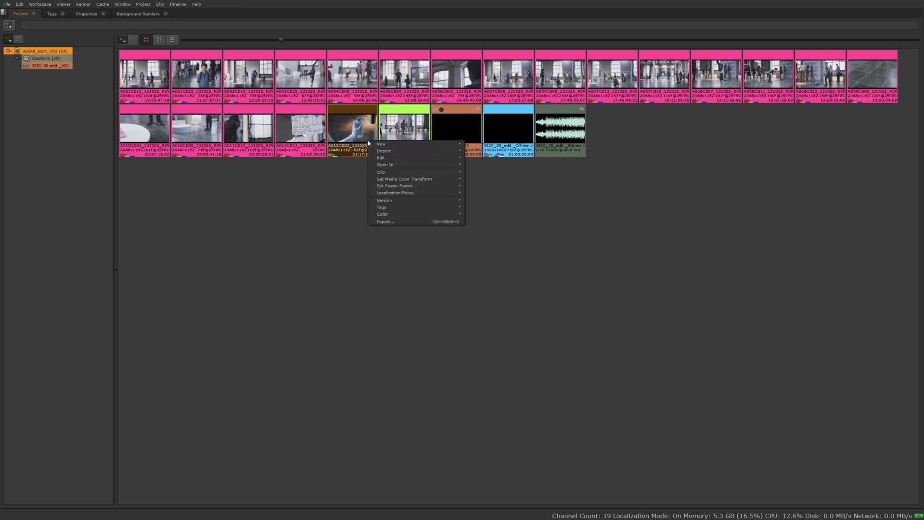
pyautogui.moveTo(402, 214)
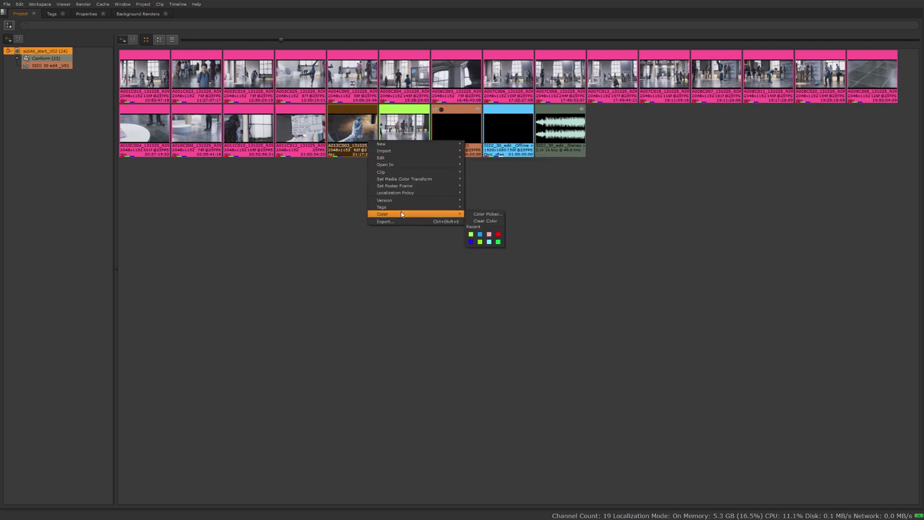
pyautogui.click(490, 241)
pyautogui.click(541, 223)
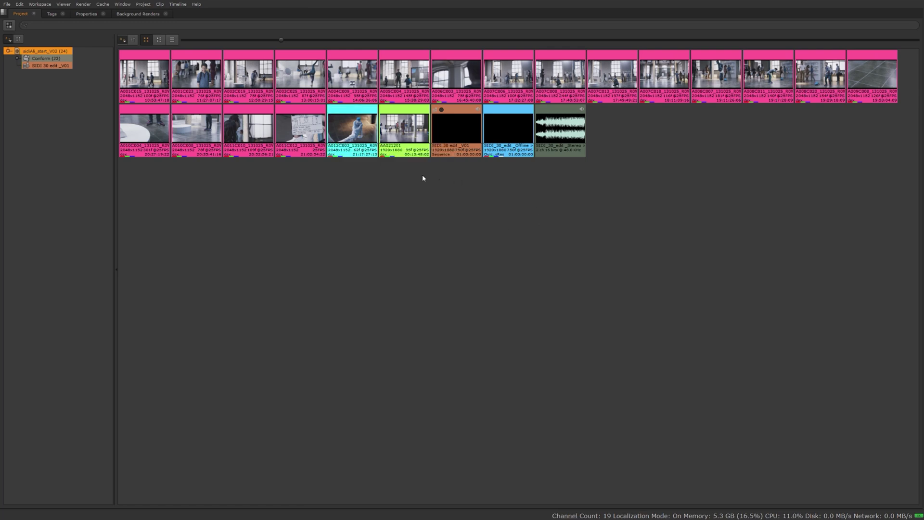
# Colour clips A007C018 through A008C020, plus A010C008 and A011C010, blue
pyautogui.moveTo(841, 123); pyautogui.dragTo(652, 79)
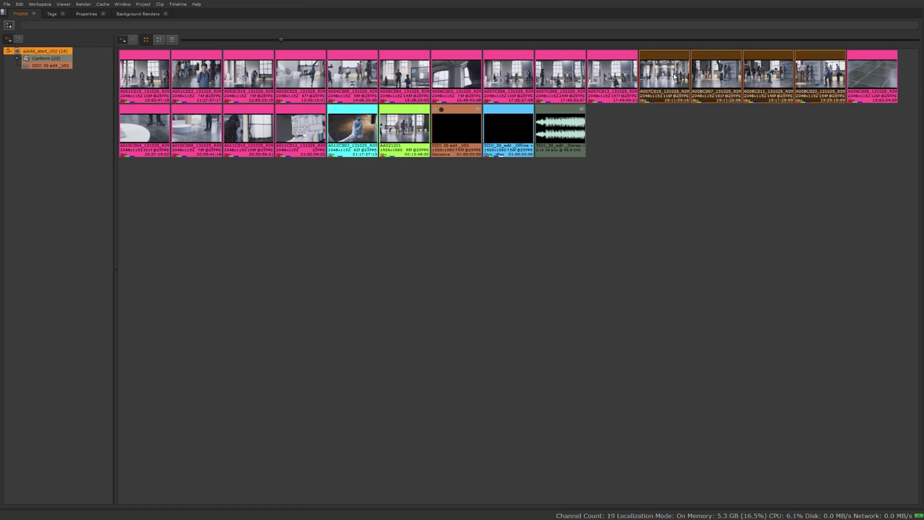
pyautogui.rightClick(674, 74)
pyautogui.moveTo(706, 149)
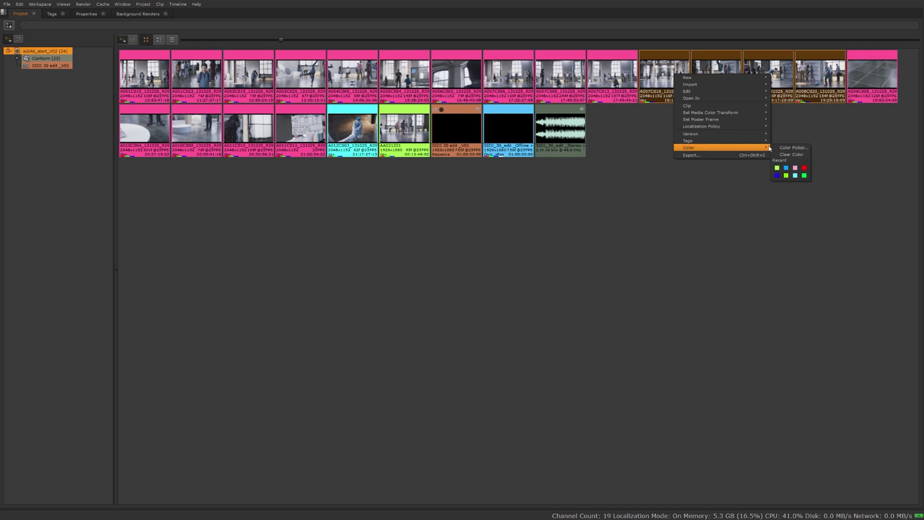
pyautogui.click(778, 175)
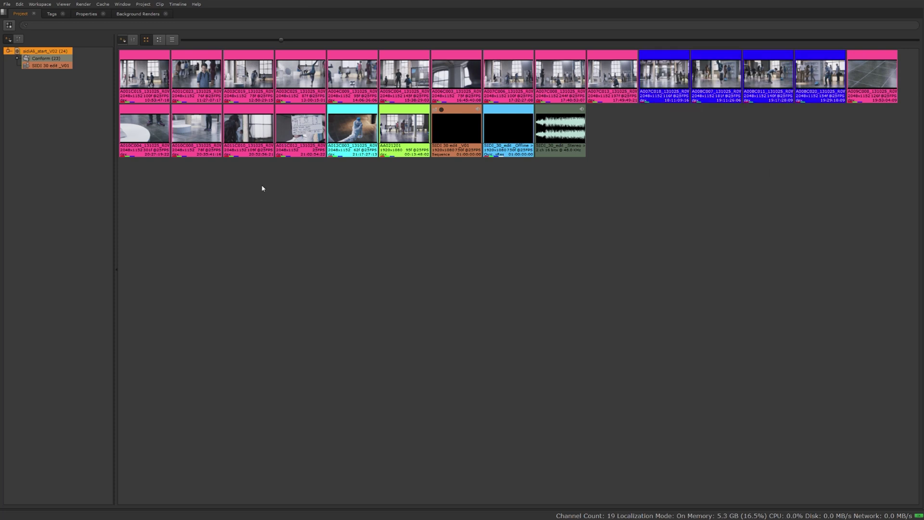
pyautogui.moveTo(262, 187); pyautogui.dragTo(187, 120)
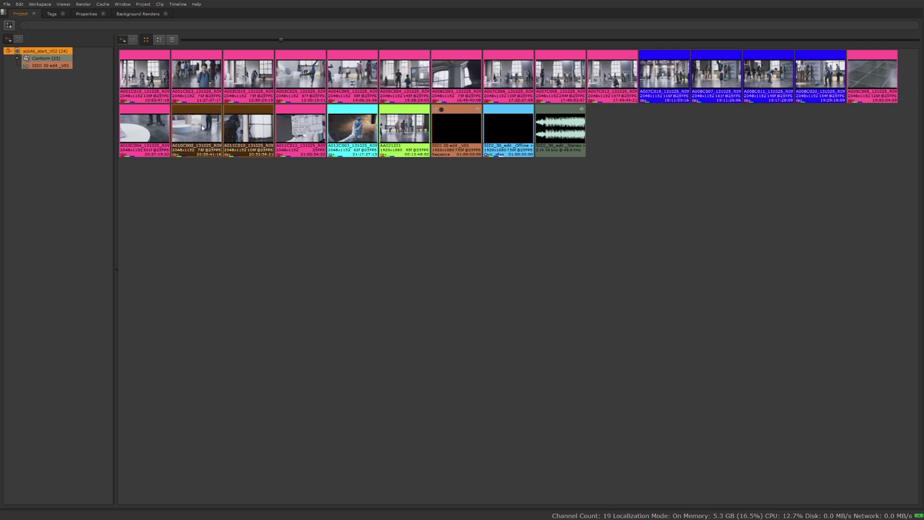
pyautogui.rightClick(234, 131)
pyautogui.moveTo(272, 207)
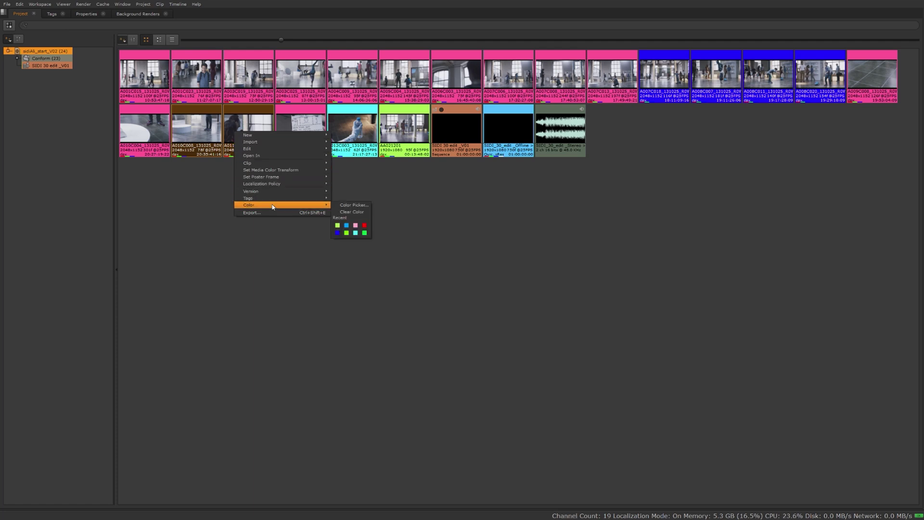
pyautogui.click(338, 233)
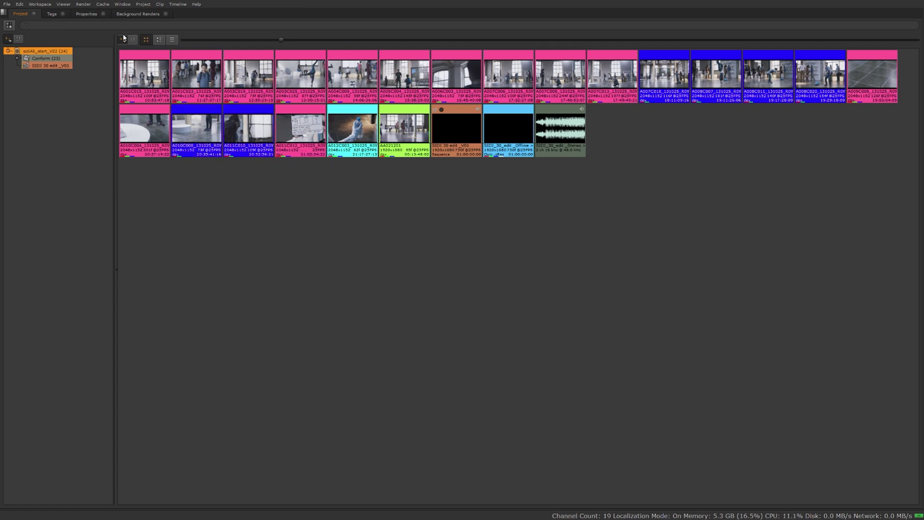
# Sort the bin by colour, then return it to name order
pyautogui.click(123, 39)
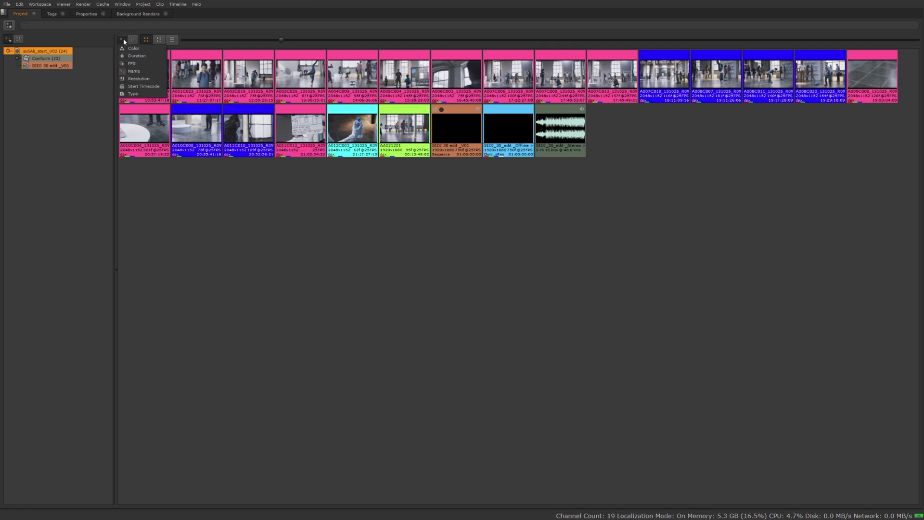
pyautogui.click(130, 48)
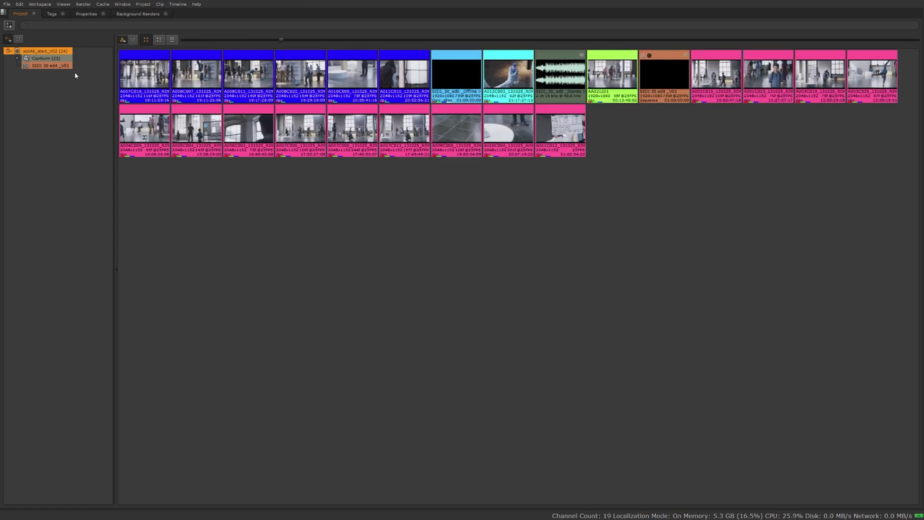
pyautogui.click(122, 39)
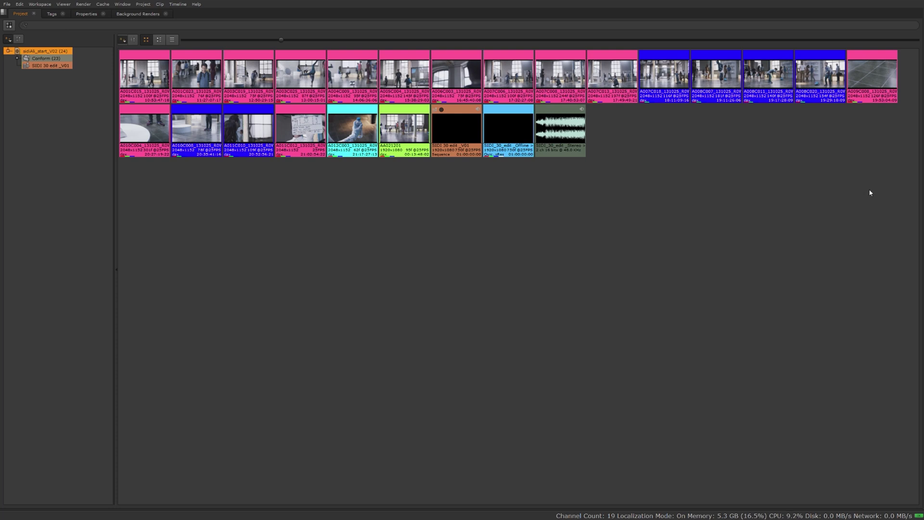
# Remove the manual colours from every clip in the bin
pyautogui.moveTo(863, 188); pyautogui.dragTo(156, 67)
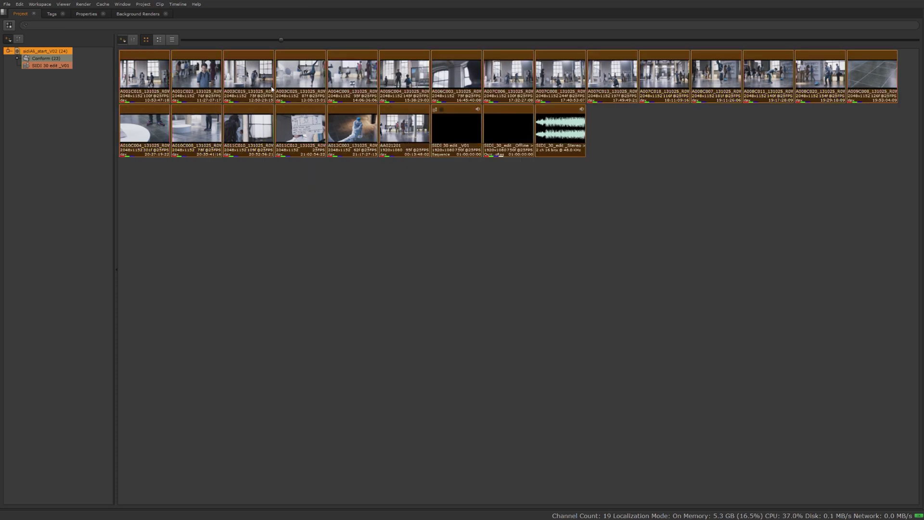
pyautogui.rightClick(272, 89)
pyautogui.moveTo(327, 166)
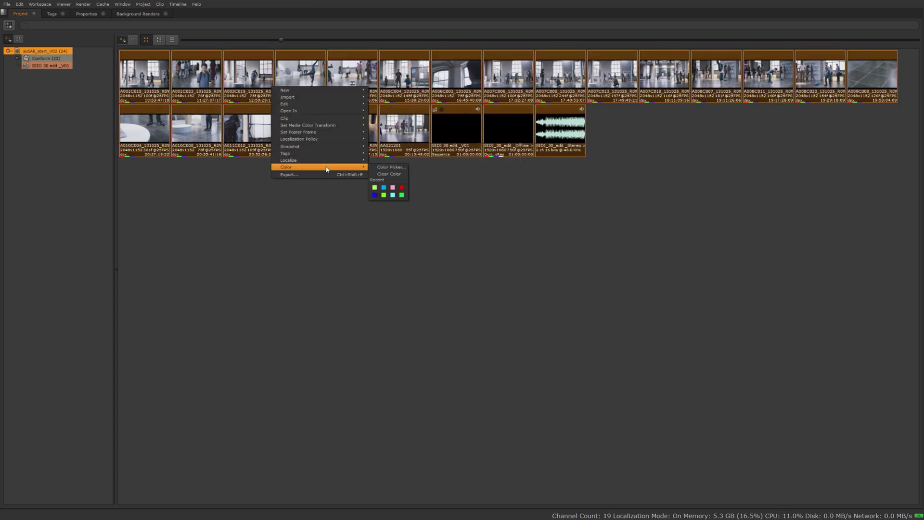
pyautogui.click(399, 174)
pyautogui.click(427, 204)
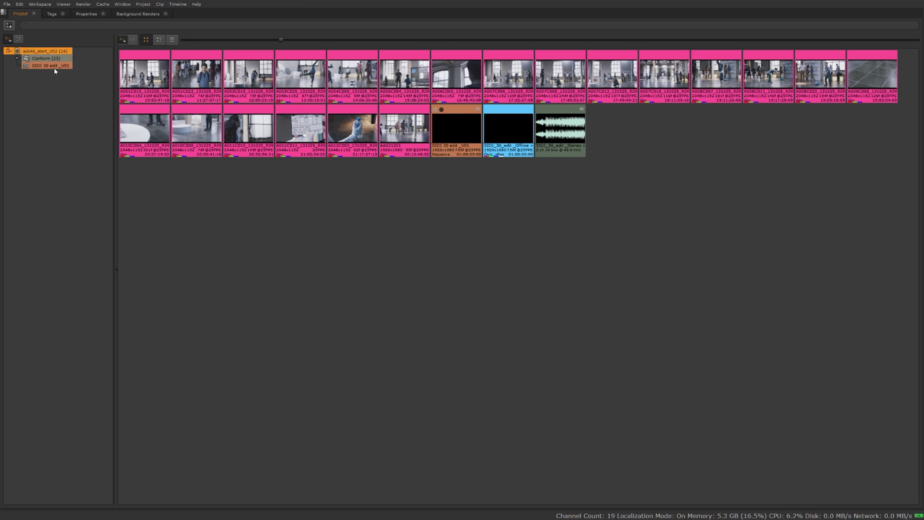
# Expand the Conform bin and tint its 02_Footage bin green
pyautogui.click(18, 58)
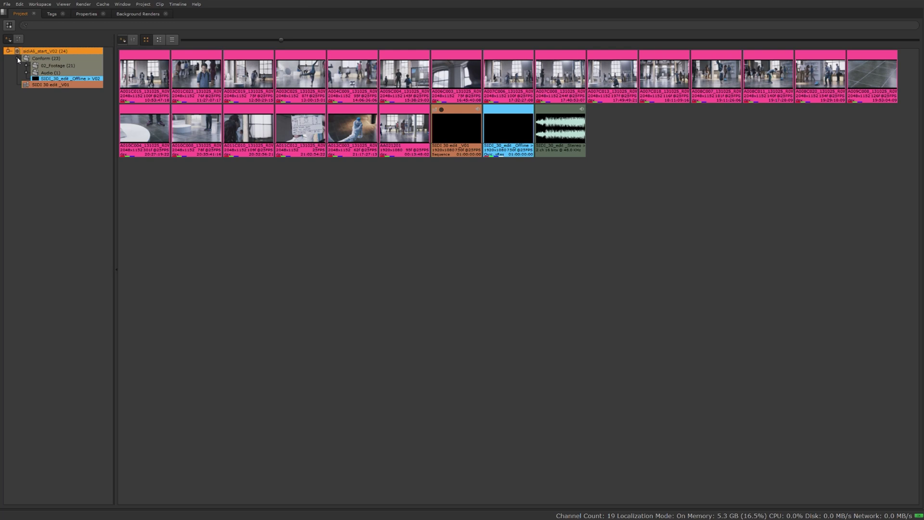
pyautogui.click(54, 66)
pyautogui.rightClick(54, 68)
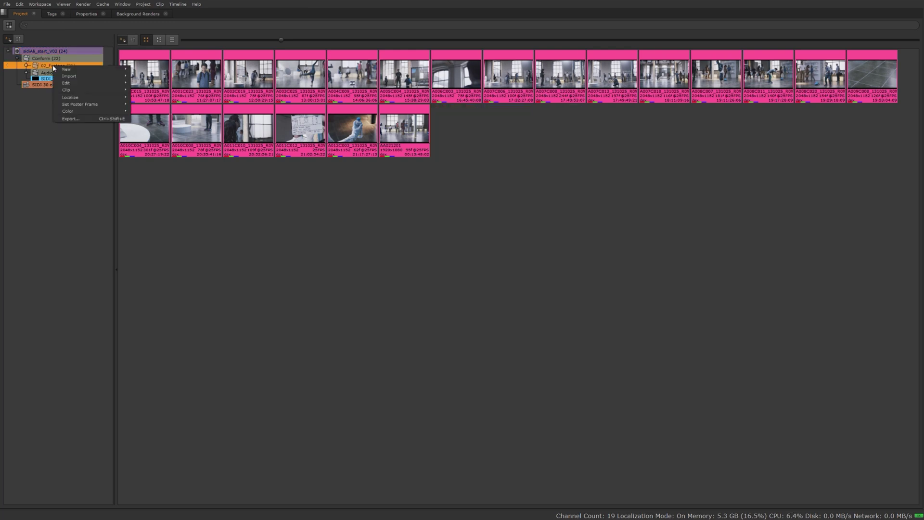
pyautogui.moveTo(92, 112)
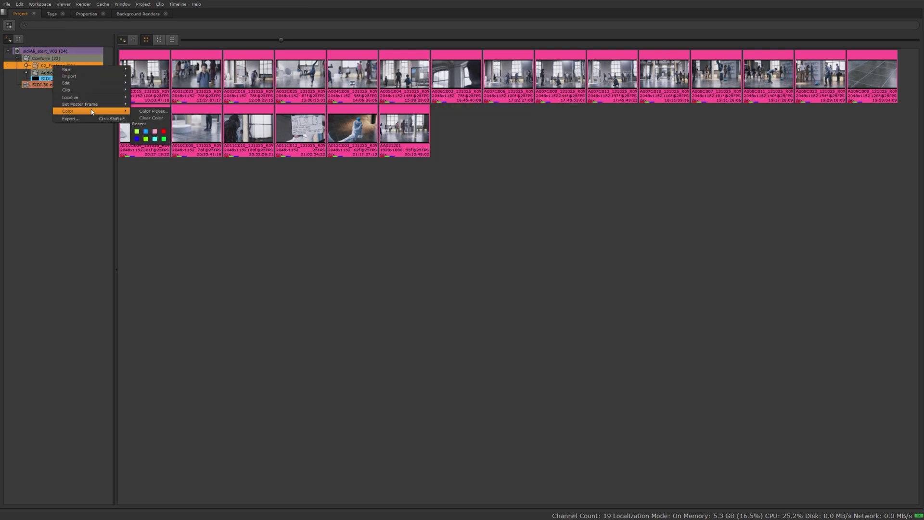
pyautogui.click(145, 139)
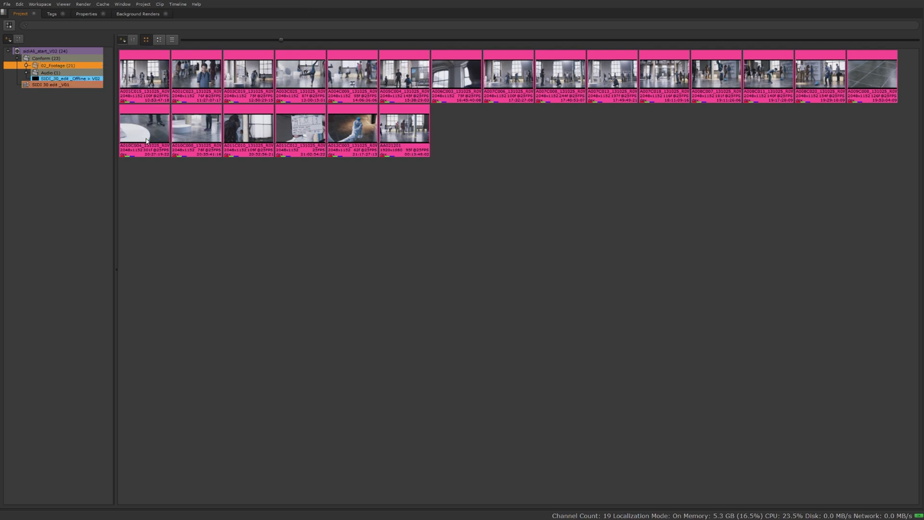
# Browse the Audio bin and all 24 clips, then expand the 02_Footage, Audio and Graded bins
pyautogui.click(65, 72)
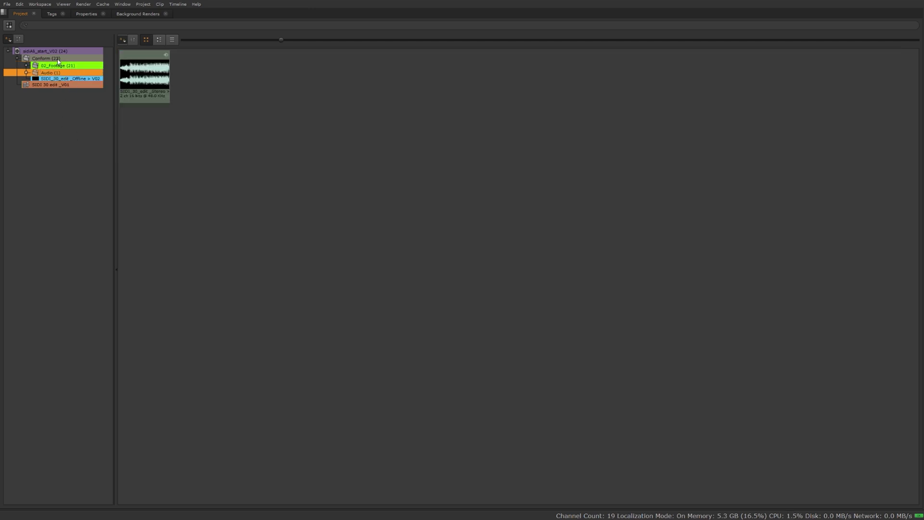
pyautogui.click(49, 52)
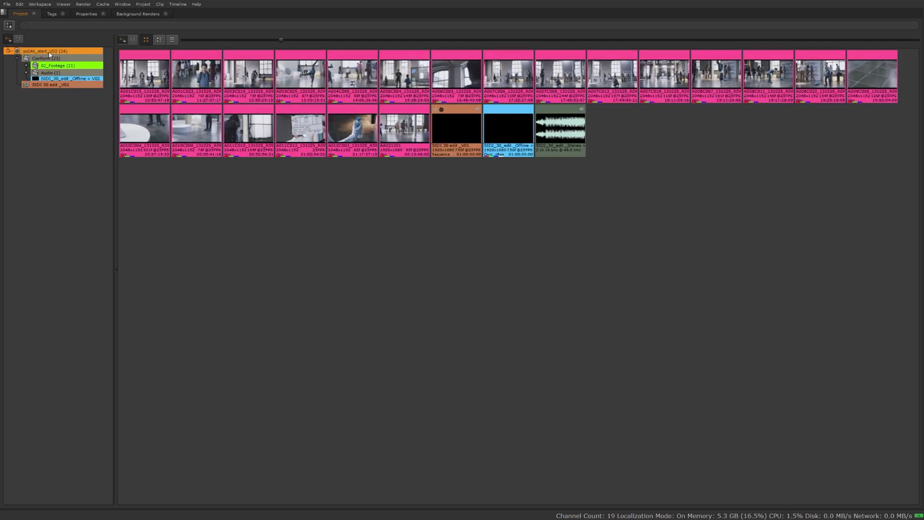
pyautogui.click(27, 65)
pyautogui.click(26, 80)
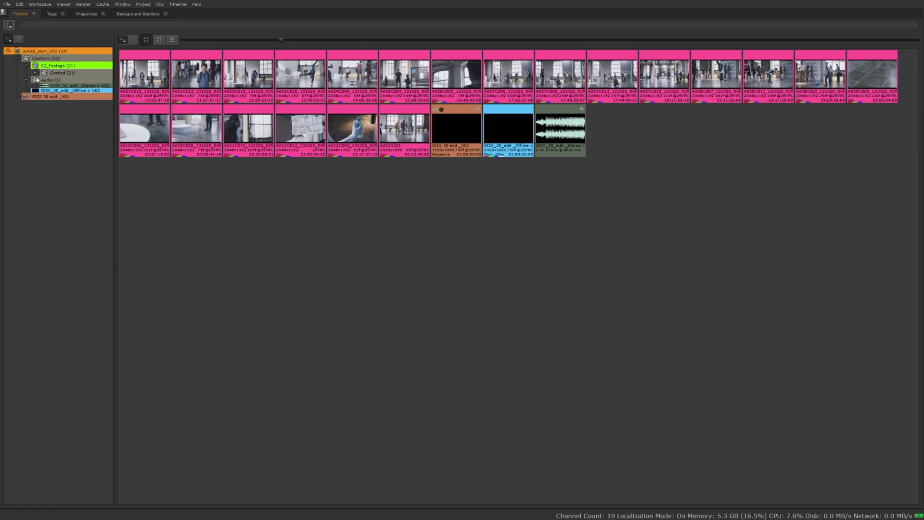
pyautogui.click(35, 73)
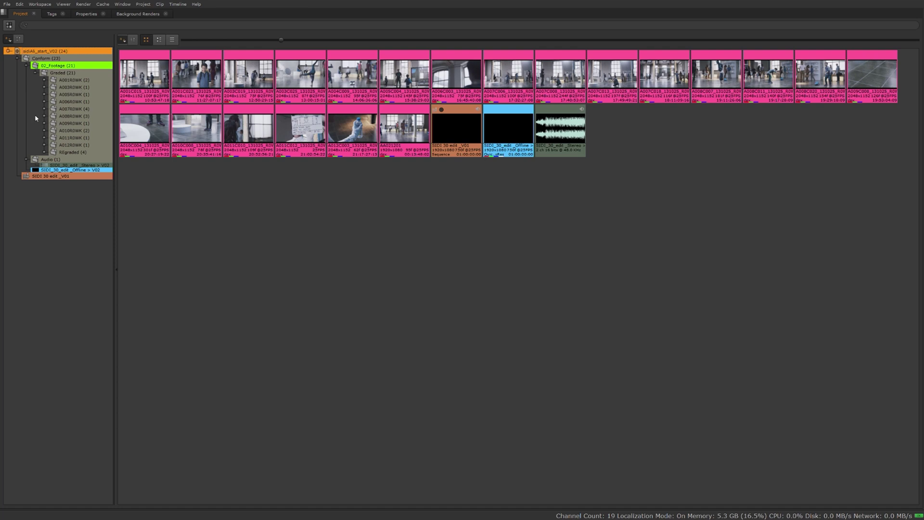
# Tint the REgraded sub-bin blue, then view the A012R0WK and A008R0WK bins
pyautogui.click(74, 152)
pyautogui.rightClick(73, 150)
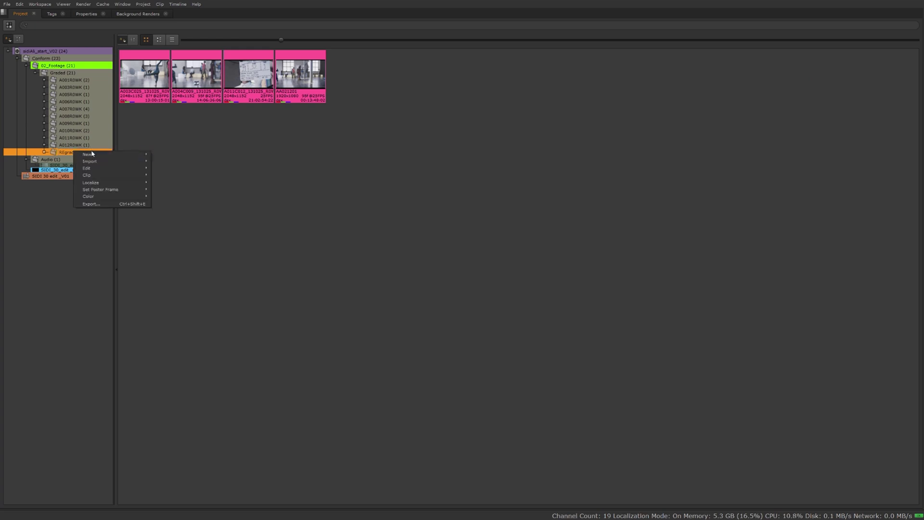
pyautogui.moveTo(140, 195)
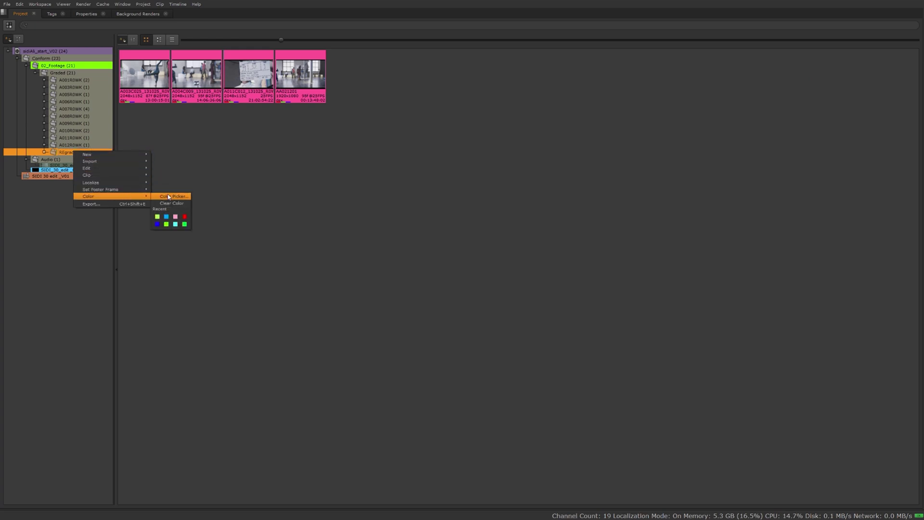
pyautogui.click(166, 217)
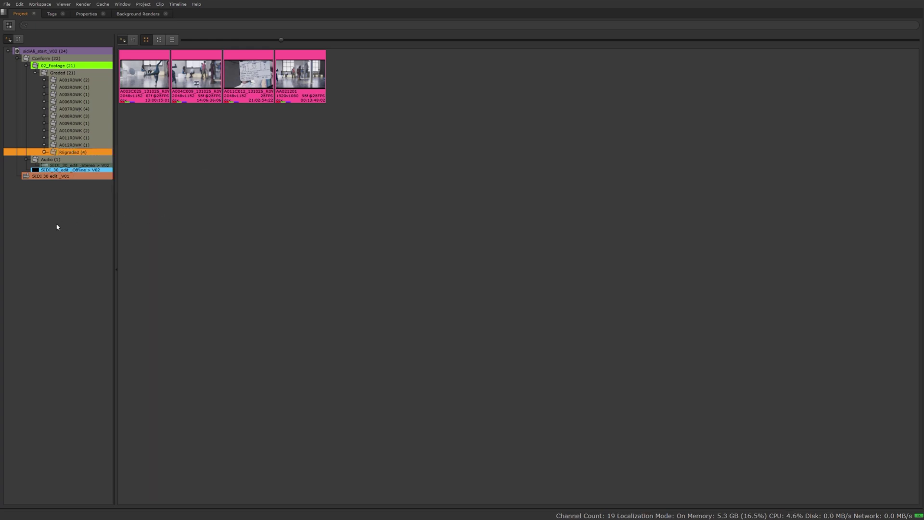
pyautogui.click(69, 146)
pyautogui.click(32, 119)
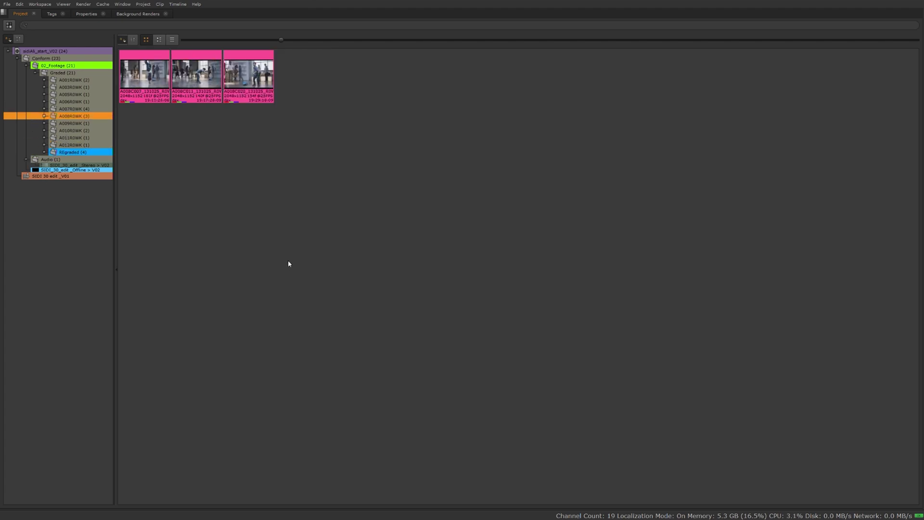
# Switch to the full editing workspace with the SIDI 30 edit _V01 timeline via Shift+F2
pyautogui.hotkey('shift', 'F2')
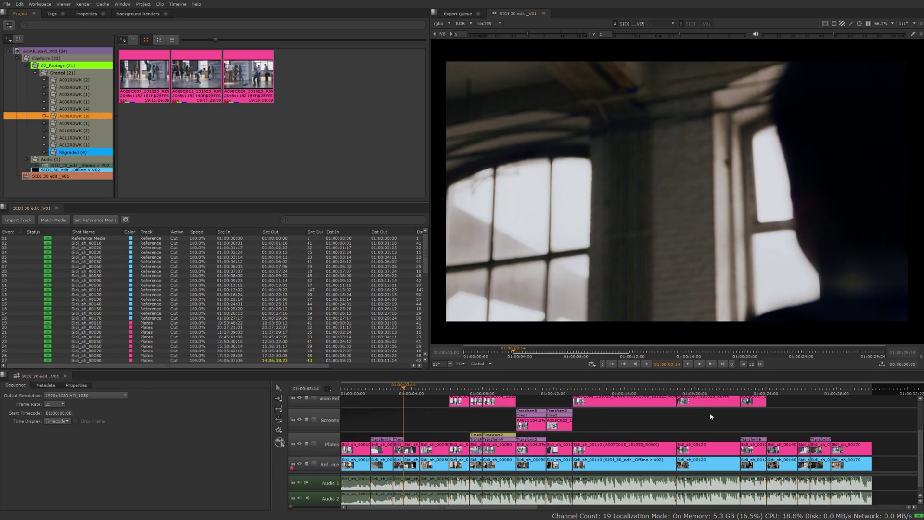
pyautogui.scroll(2, 713, 423)
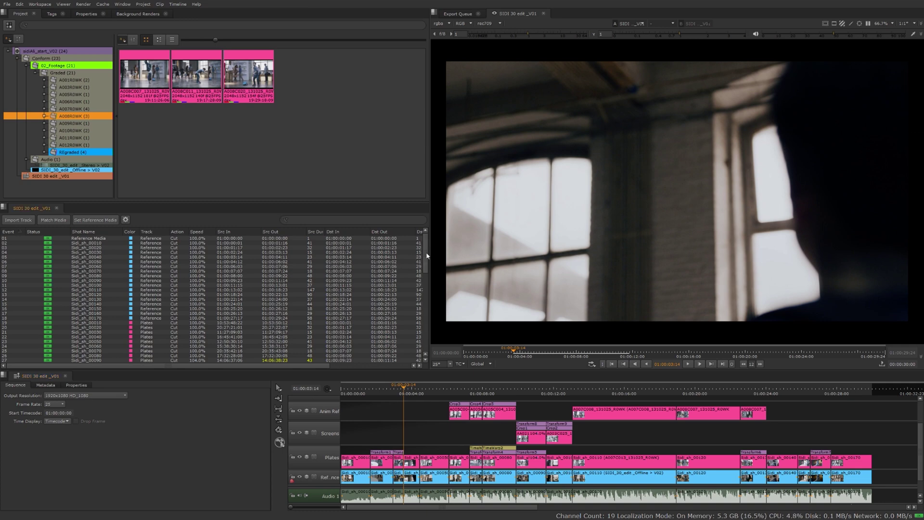
pyautogui.scroll(-15, 421, 337)
pyautogui.scroll(15, 422, 337)
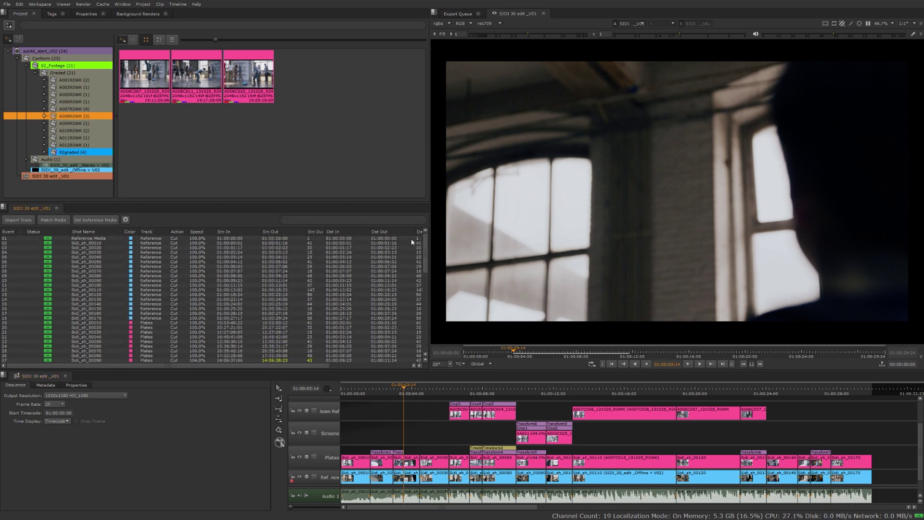
# Sort the event list by Src In, then by Color, and show the Conform bin's clips
pyautogui.click(239, 233)
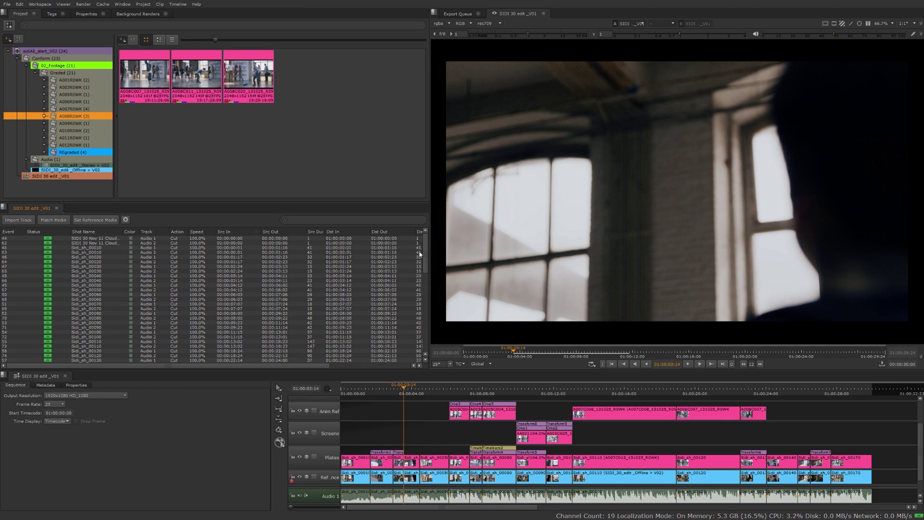
pyautogui.click(129, 232)
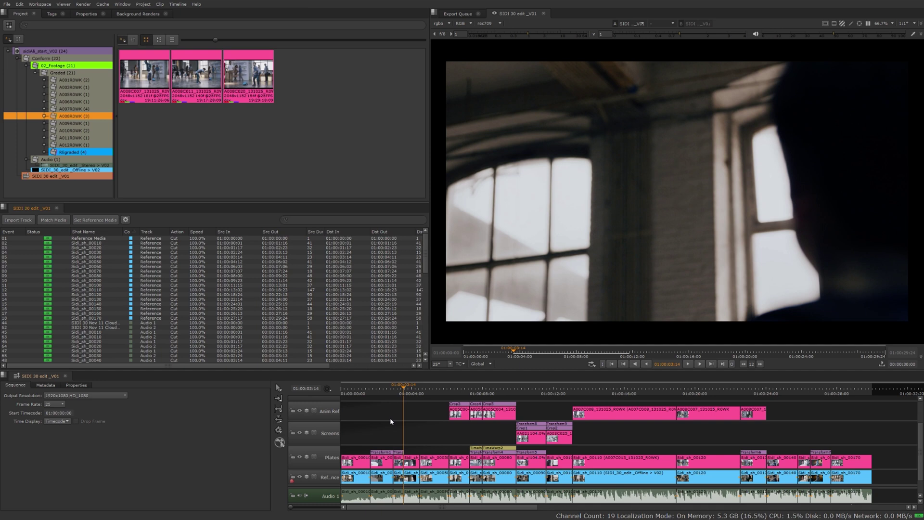
pyautogui.click(42, 58)
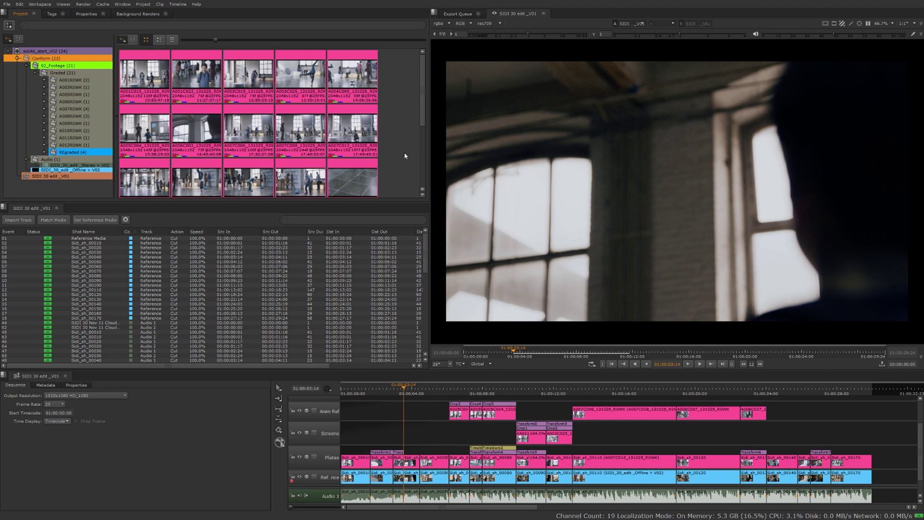
# Review the Project > Edit Settings and close them unchanged
pyautogui.click(150, 5)
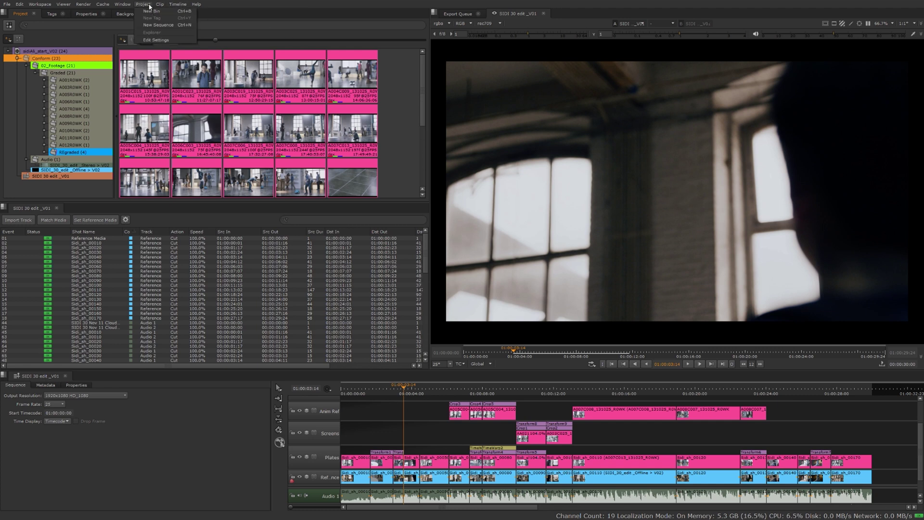
pyautogui.click(159, 41)
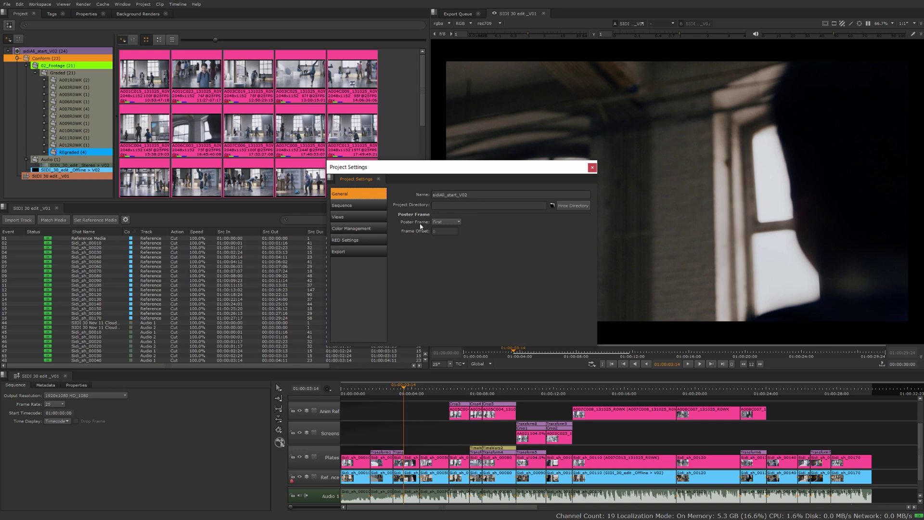
pyautogui.click(593, 168)
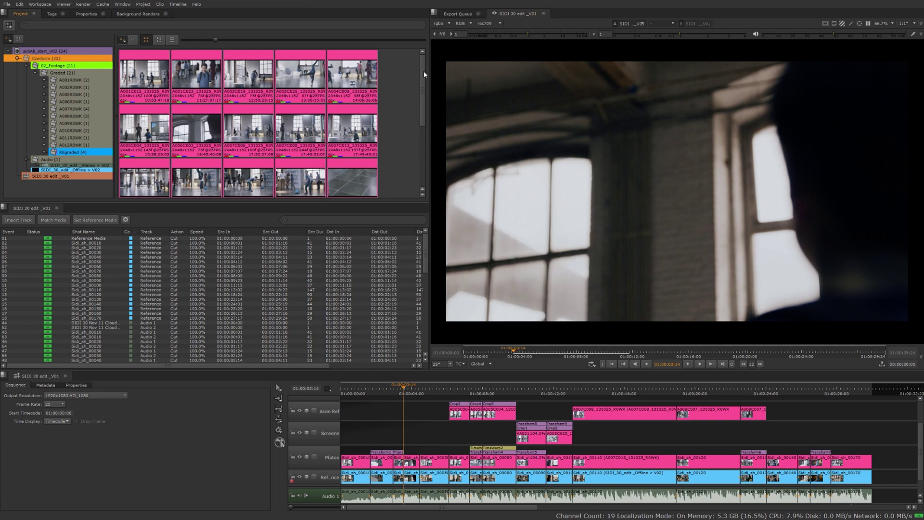
# Set new preset poster frames for clips A008C020 and A009C008
pyautogui.moveTo(423, 71); pyautogui.dragTo(425, 123)
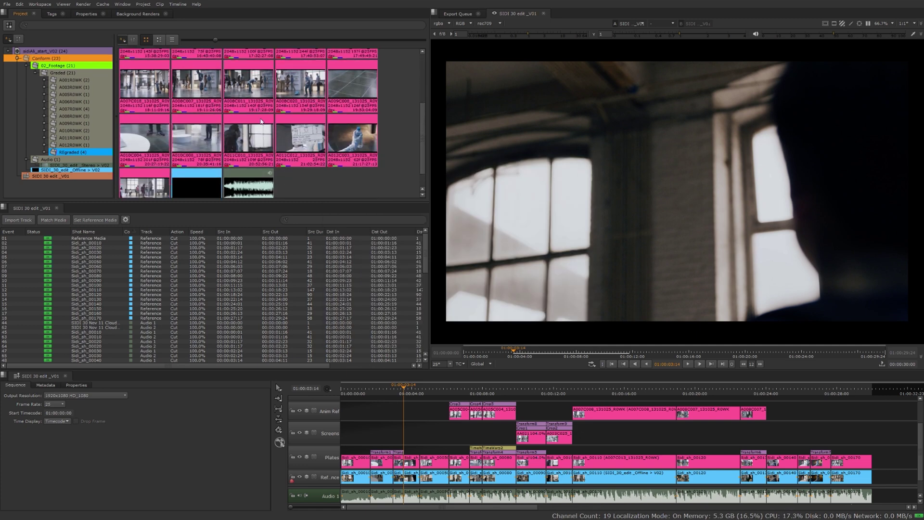
pyautogui.scroll(1, 262, 121)
pyautogui.click(284, 155)
pyautogui.rightClick(298, 140)
pyautogui.moveTo(373, 187)
pyautogui.click(412, 192)
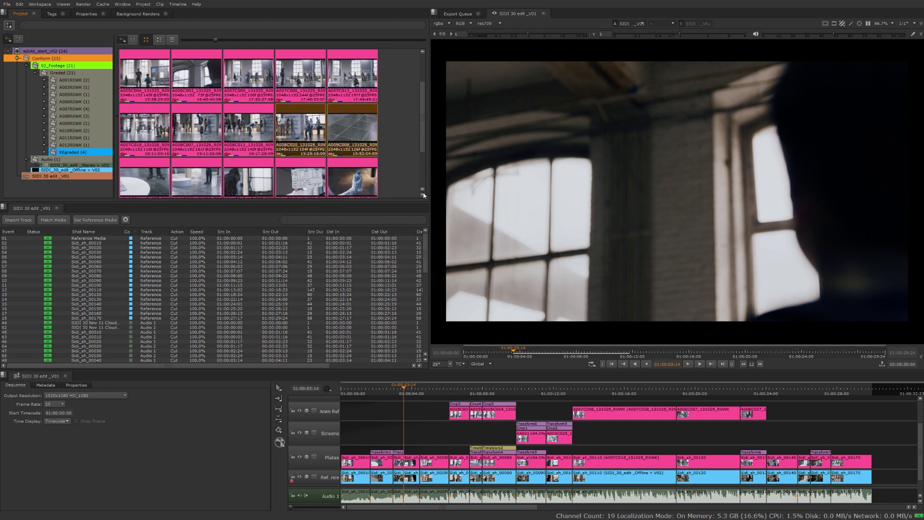
# Give A009C008 a custom poster frame at offset 50 and open it in its own viewer
pyautogui.rightClick(343, 129)
pyautogui.moveTo(380, 175)
pyautogui.click(460, 196)
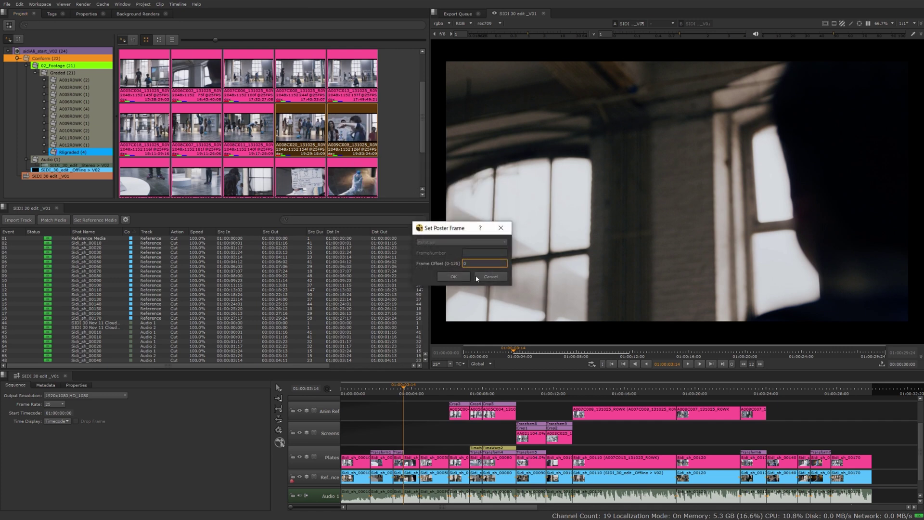
pyautogui.moveTo(480, 263); pyautogui.dragTo(445, 265)
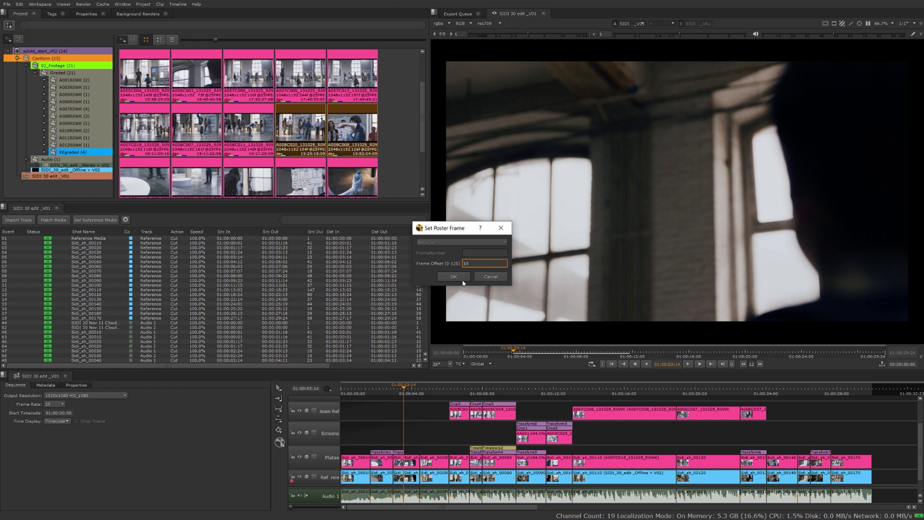
pyautogui.click(461, 278)
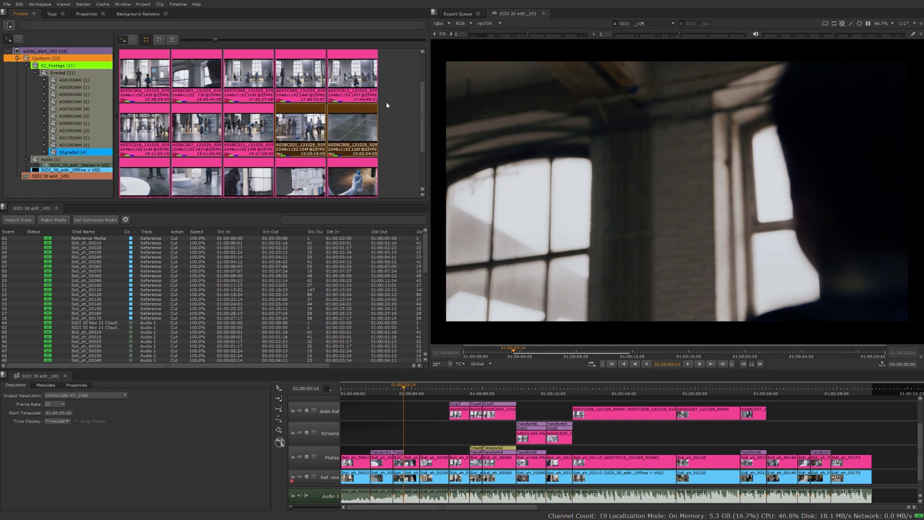
pyautogui.doubleClick(351, 127)
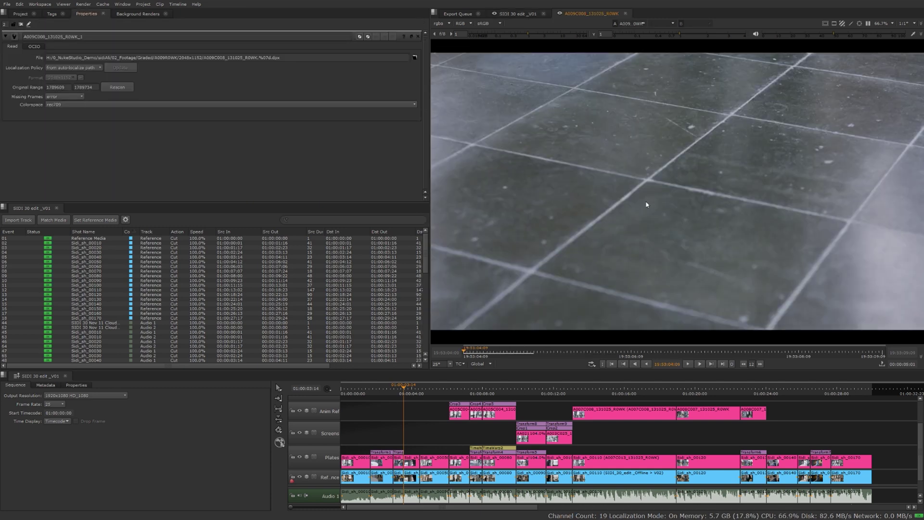
# Set A009C008's poster frame to the shot of the boy drinking from a water bottle
pyautogui.click(534, 351)
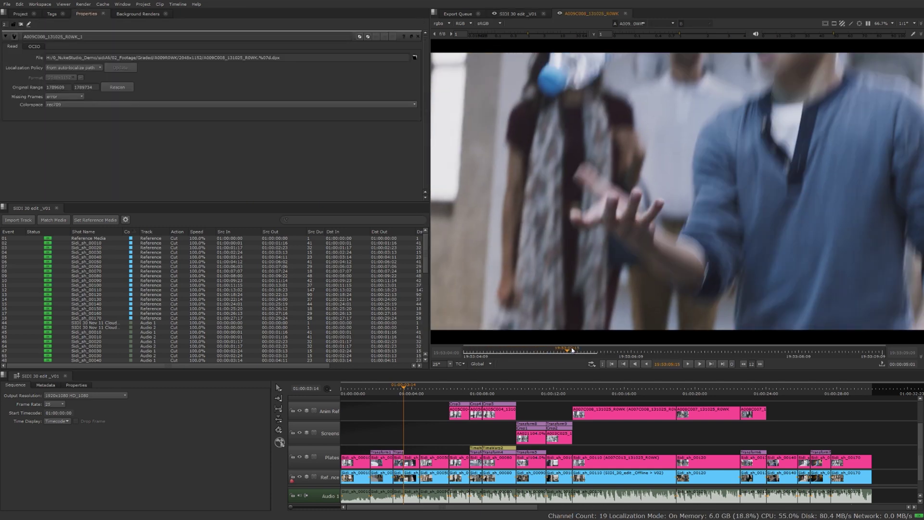
pyautogui.moveTo(572, 350); pyautogui.dragTo(746, 352)
pyautogui.rightClick(695, 198)
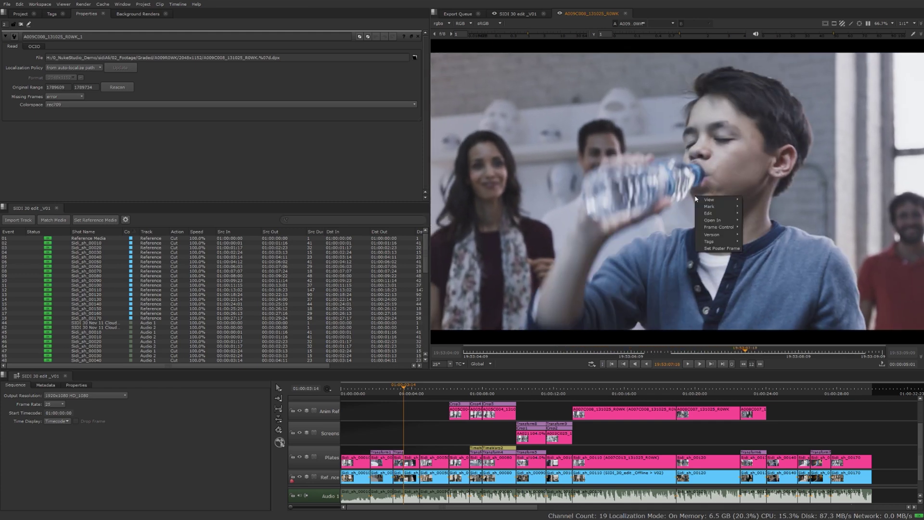
pyautogui.click(723, 248)
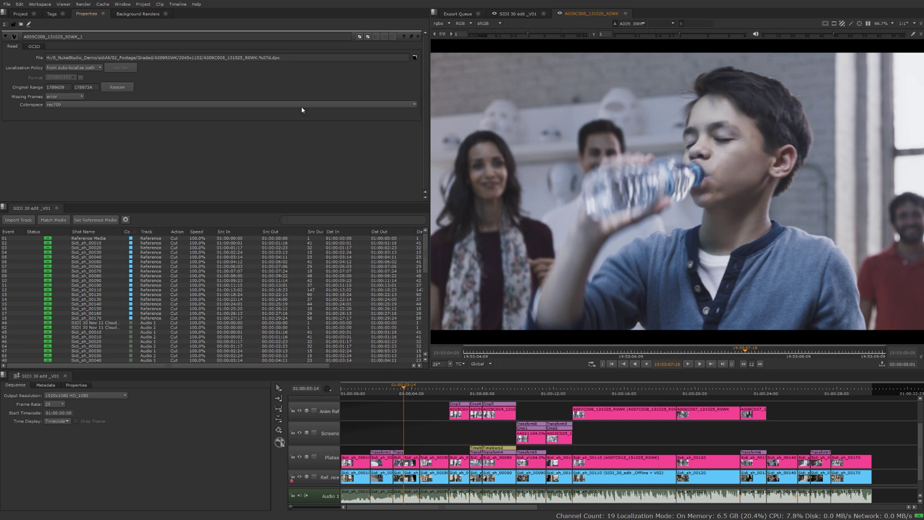
pyautogui.click(20, 13)
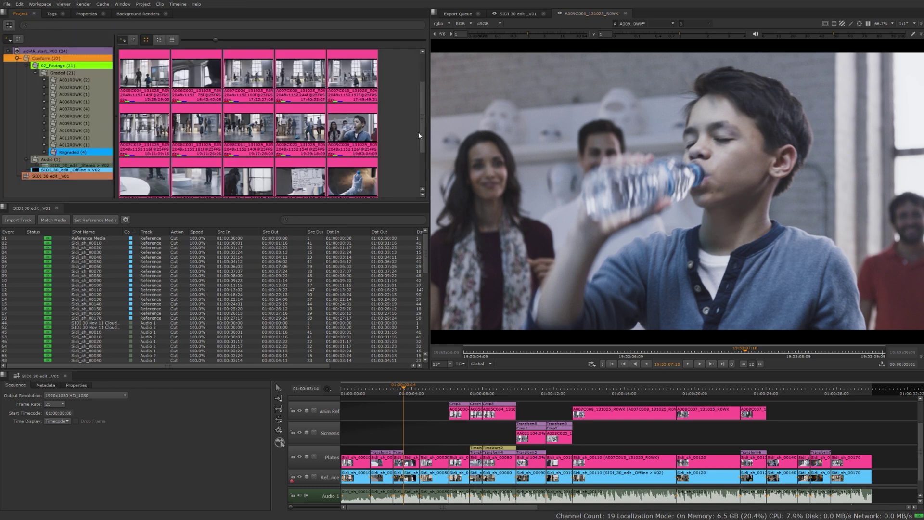
pyautogui.moveTo(423, 133); pyautogui.dragTo(429, 163)
pyautogui.scroll(2, 403, 122)
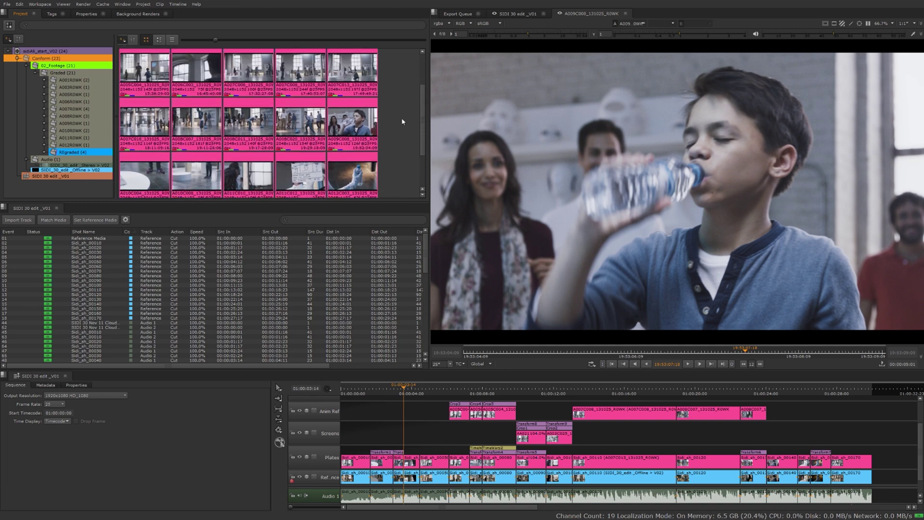